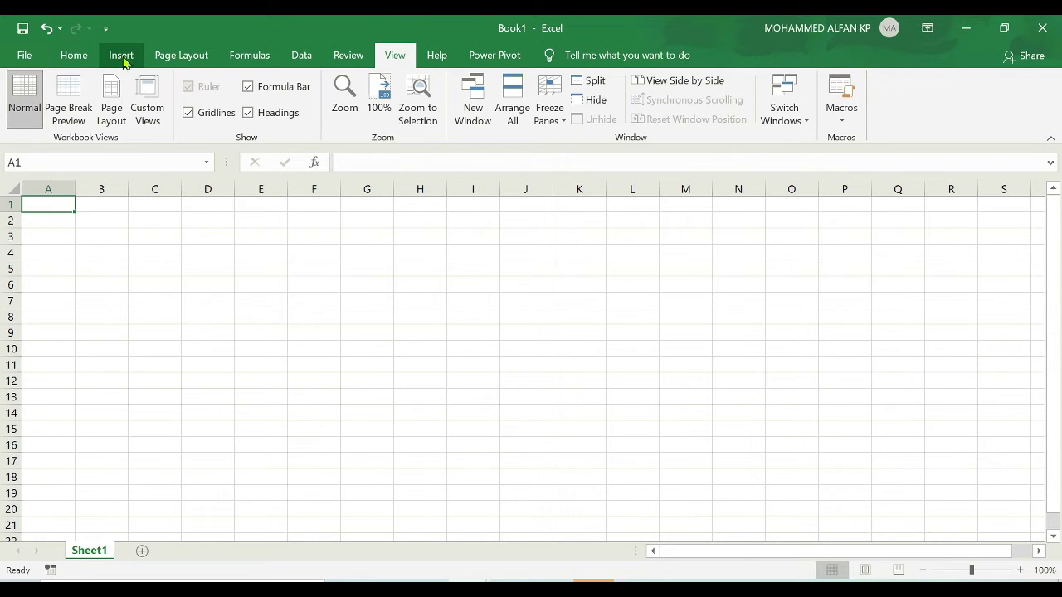
- Switch the ribbon of the blank Book1 workbook to the Insert tab
left_click(121, 56)
- Open Excel Options at Customize the Ribbon from the Insert tab's shortcut menu
right_click(121, 58)
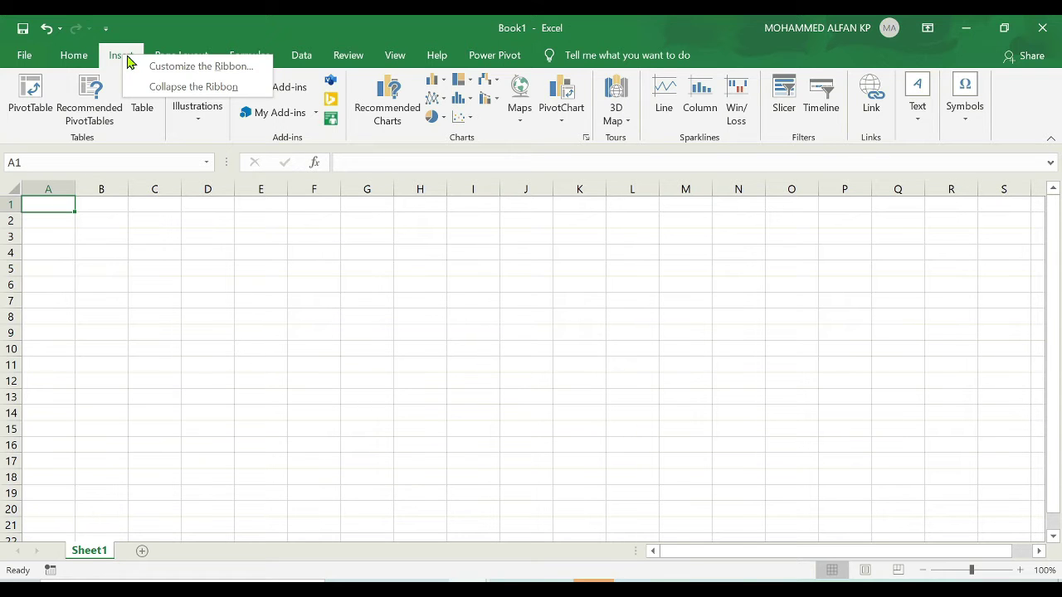
left_click(193, 66)
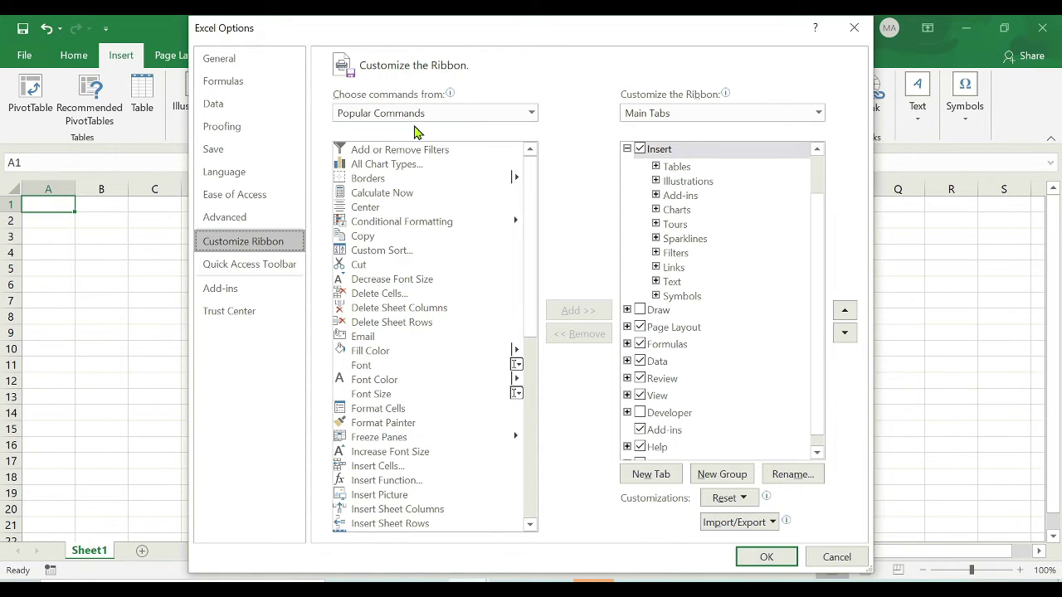
left_click_drag(531, 219, 537, 178)
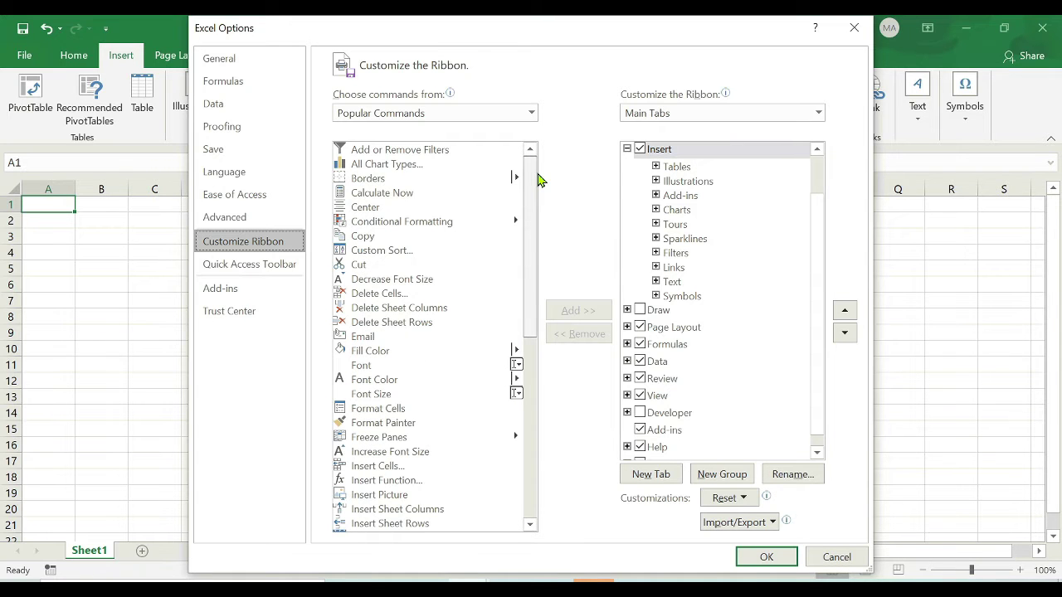
- Set 'Choose commands from' to All Commands and move the Excel Options dialog lower
left_click(530, 112)
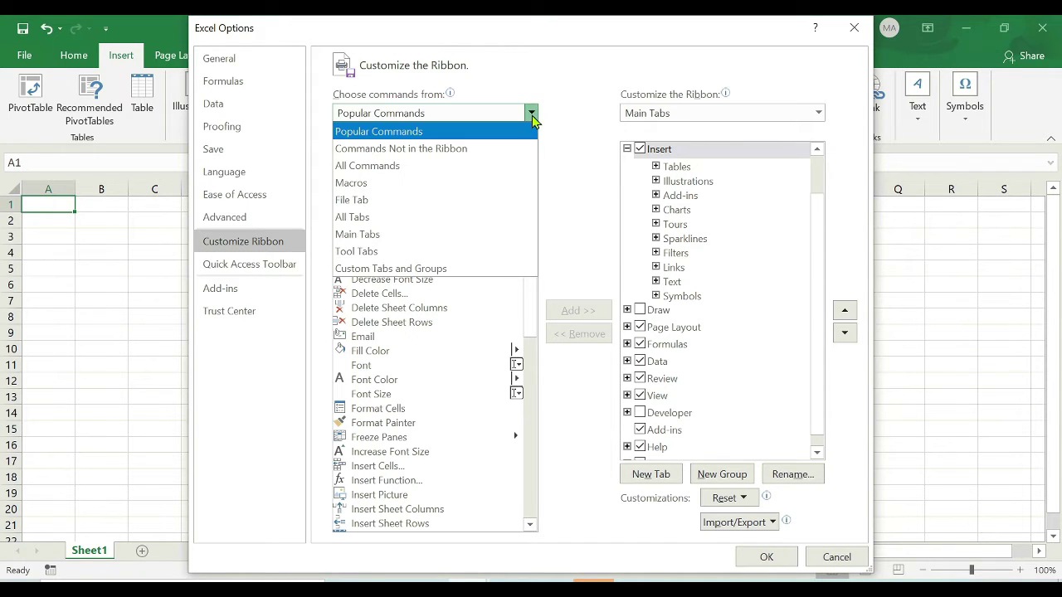
left_click(447, 170)
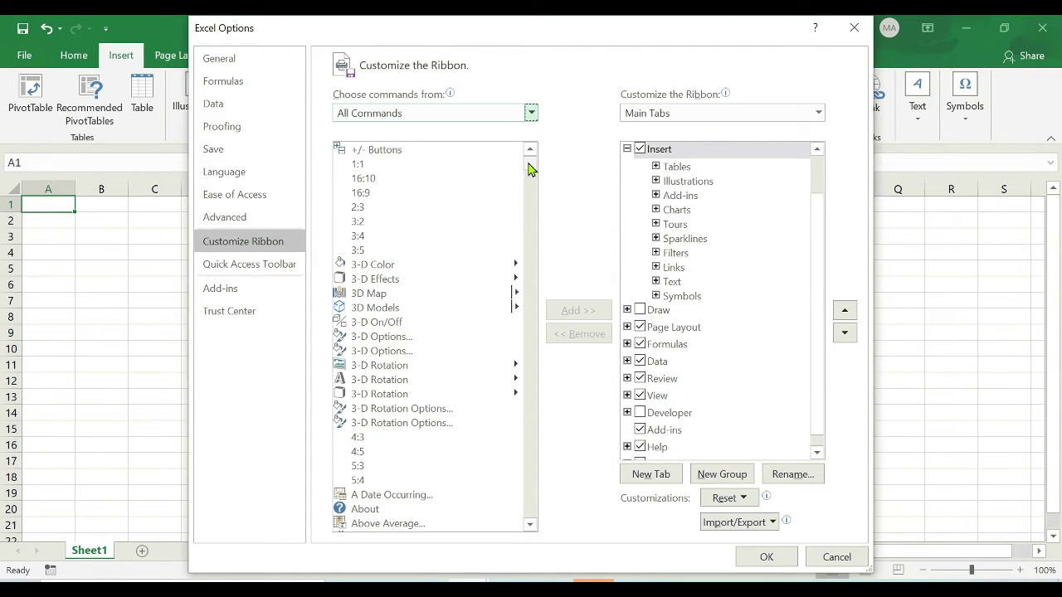
left_click_drag(530, 170, 531, 495)
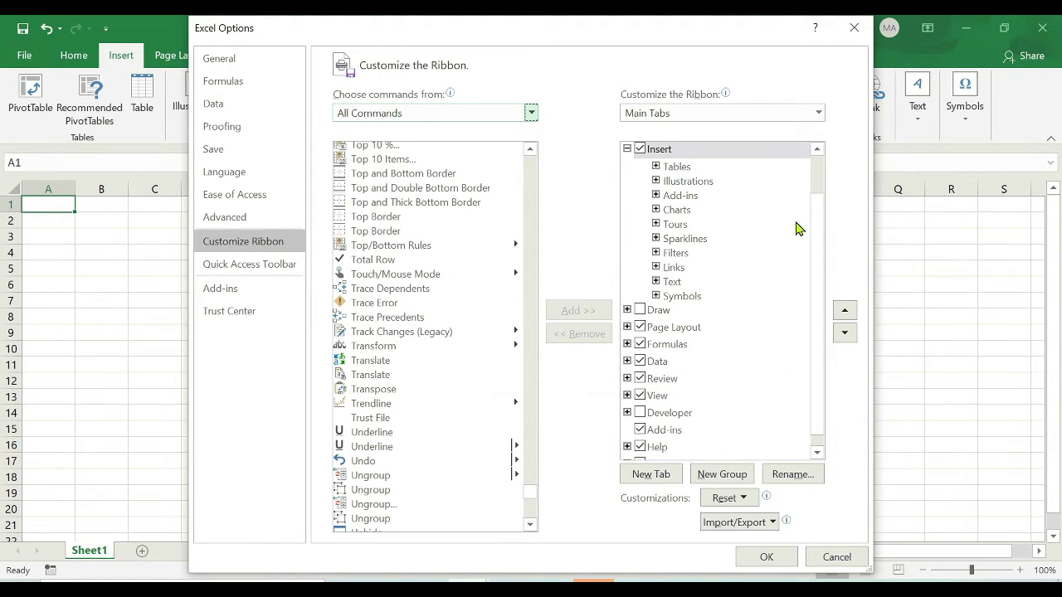
left_click_drag(587, 44, 628, 134)
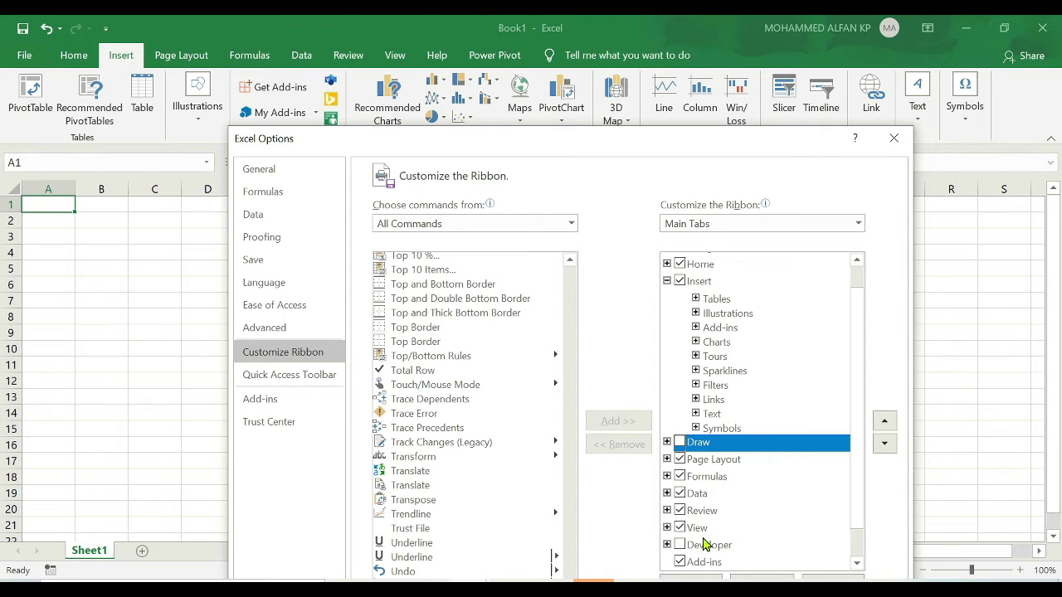
scroll(703, 543, "down", 2)
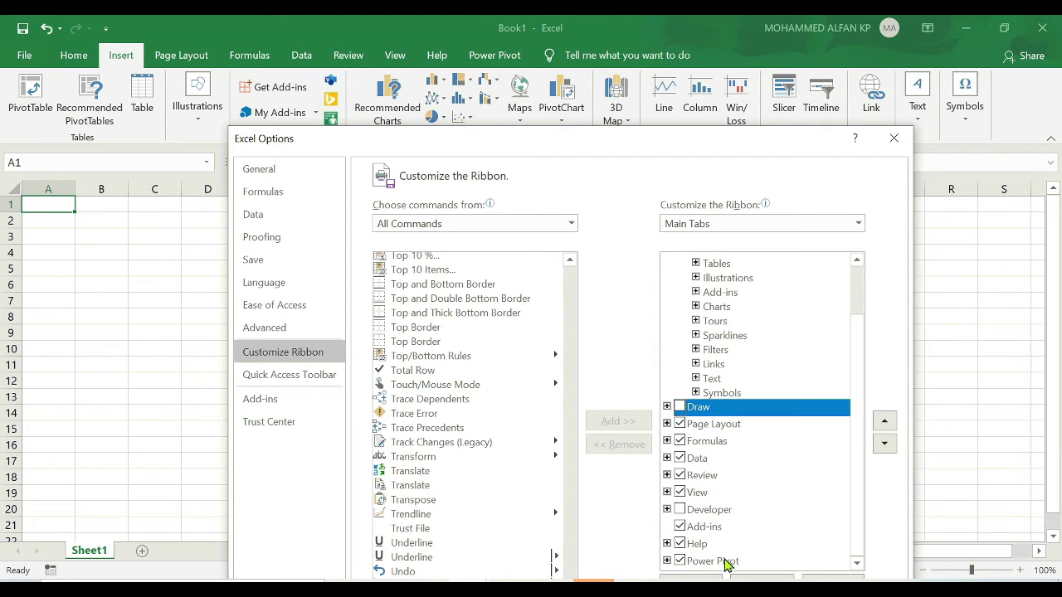
scroll(798, 355, "up", 1)
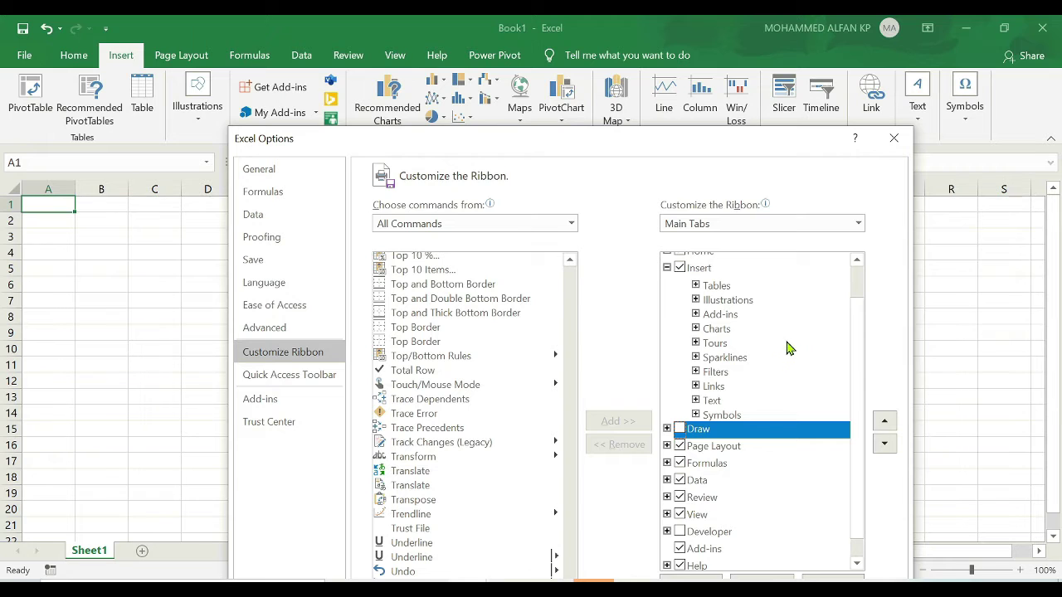
scroll(798, 369, "down", 1)
scroll(796, 408, "up", 3)
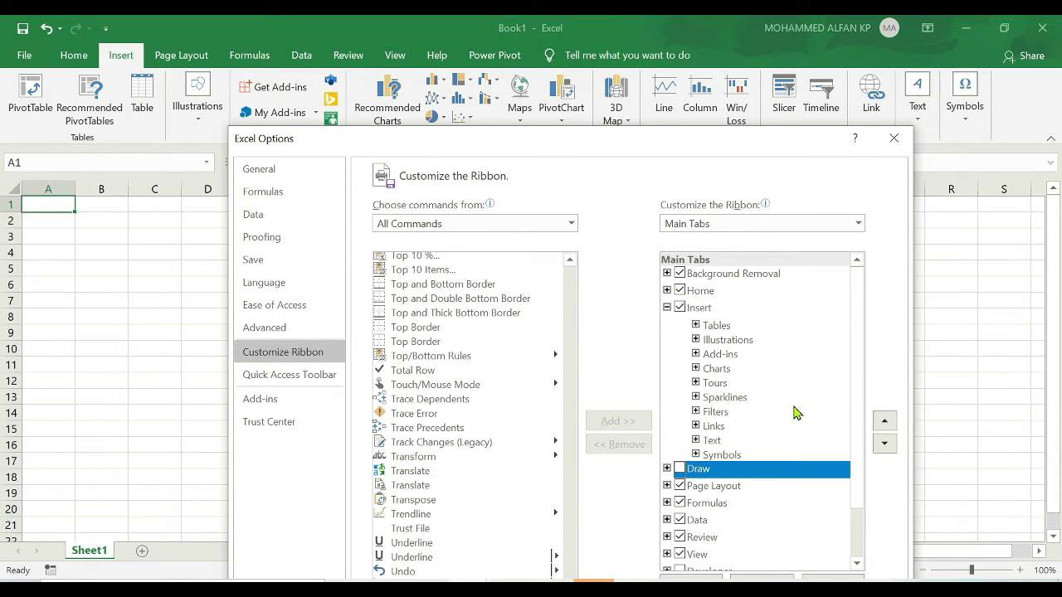
left_click(667, 291)
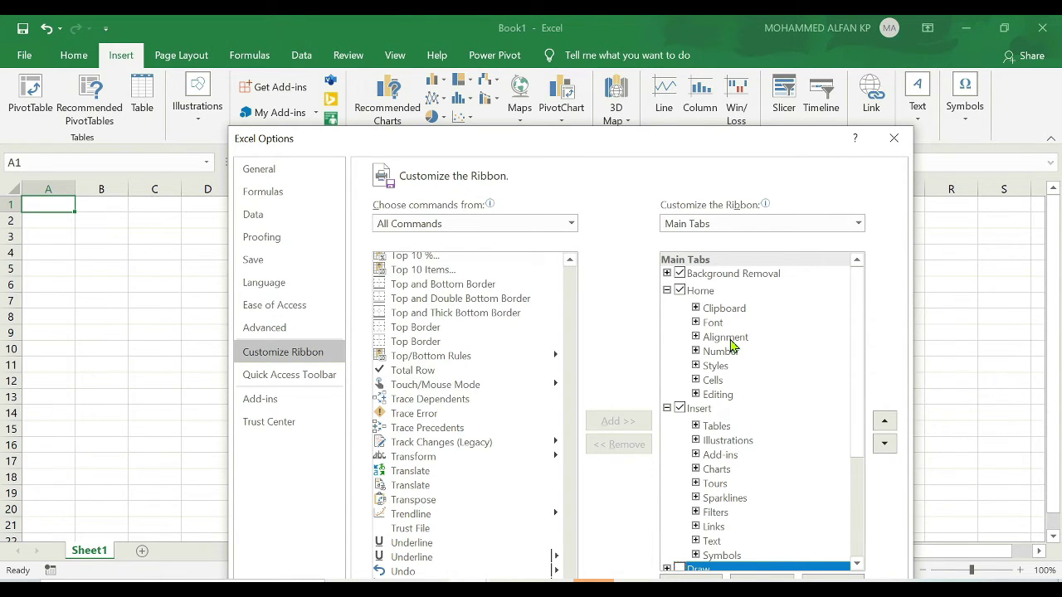
left_click(696, 307)
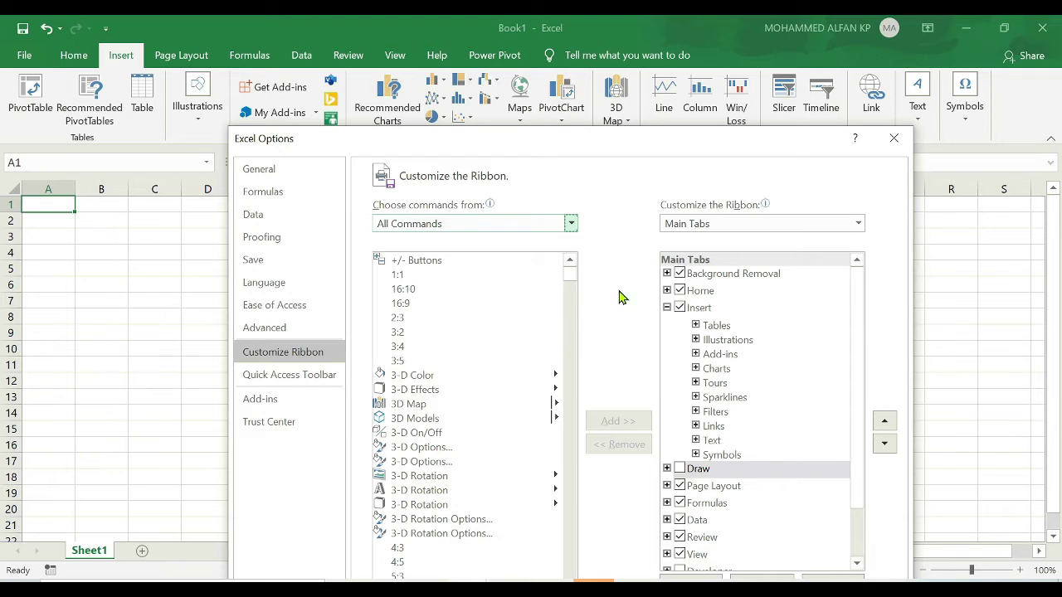
- Add a Developer (Custom) copy of the Developer tab from the Main Tabs source
left_click(571, 227)
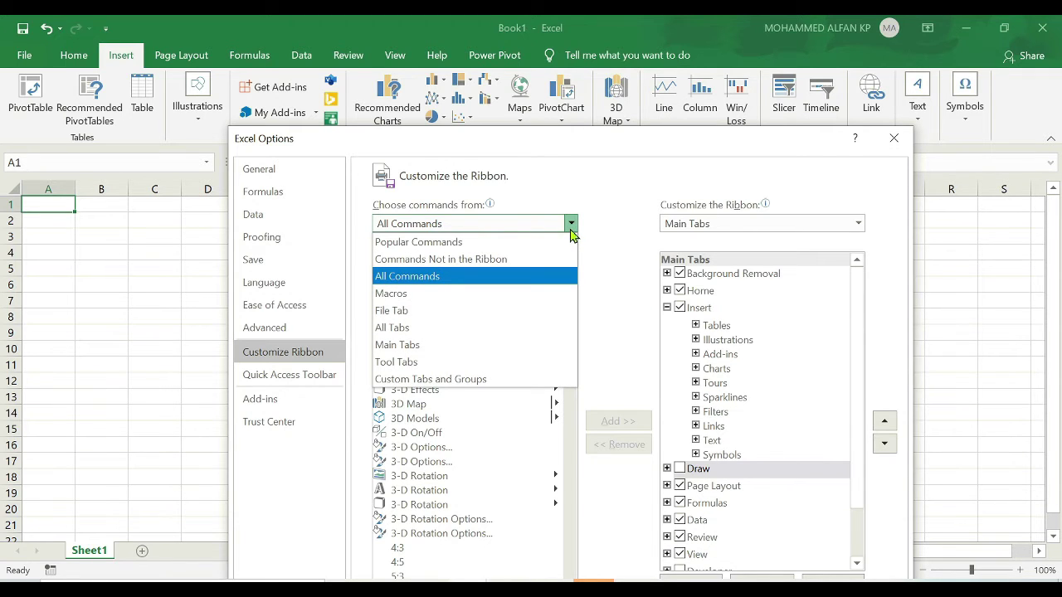
left_click(462, 345)
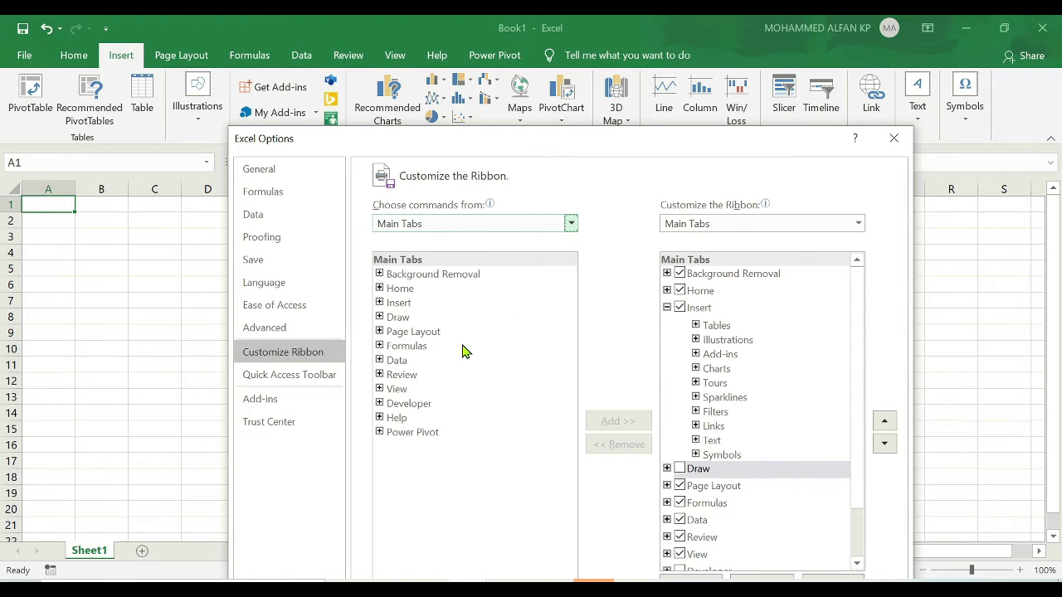
left_click(405, 406)
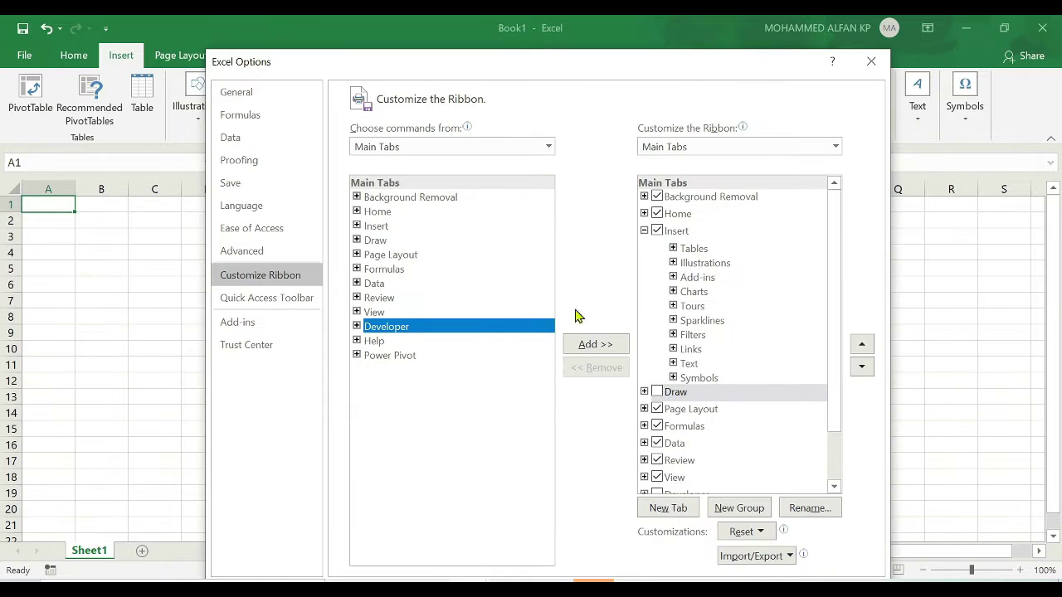
left_click(591, 351)
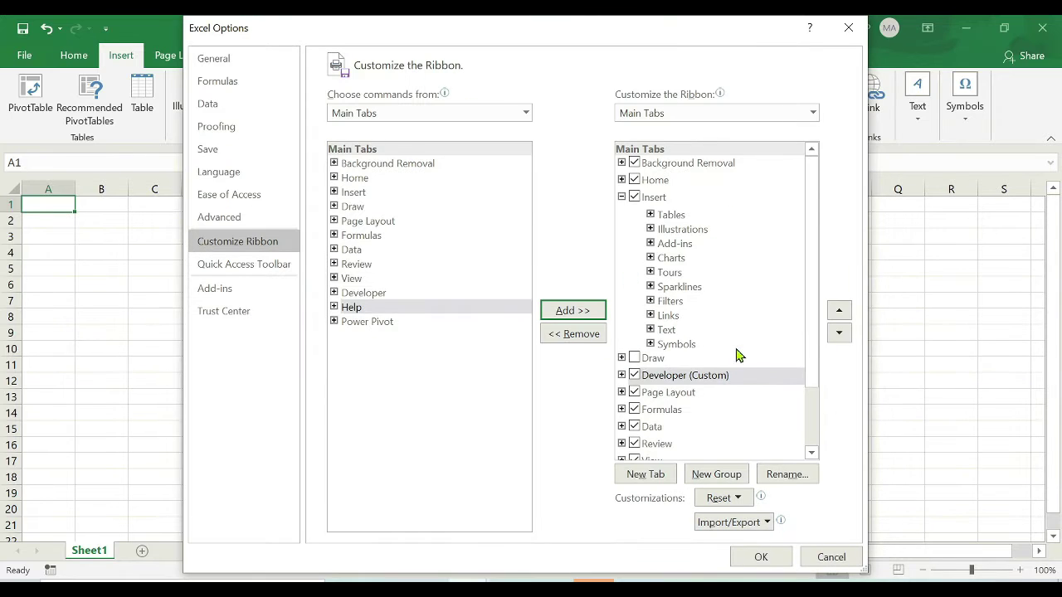
scroll(738, 362, "down", 1)
scroll(738, 362, "down", 1)
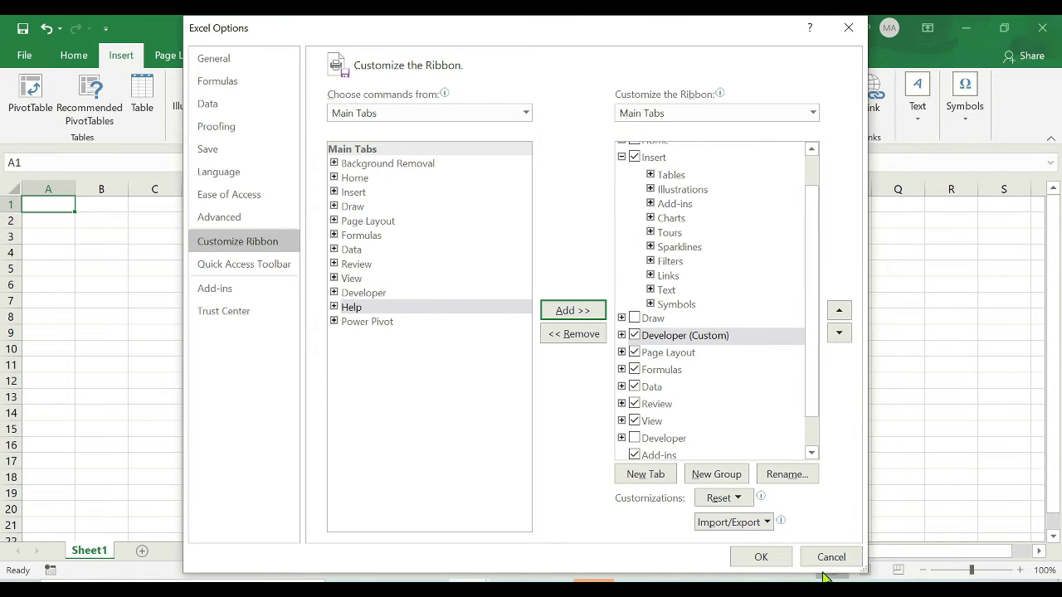
- Apply the changes and view the new Developer tab's Code, Add-ins, Controls and XML tools
left_click(760, 557)
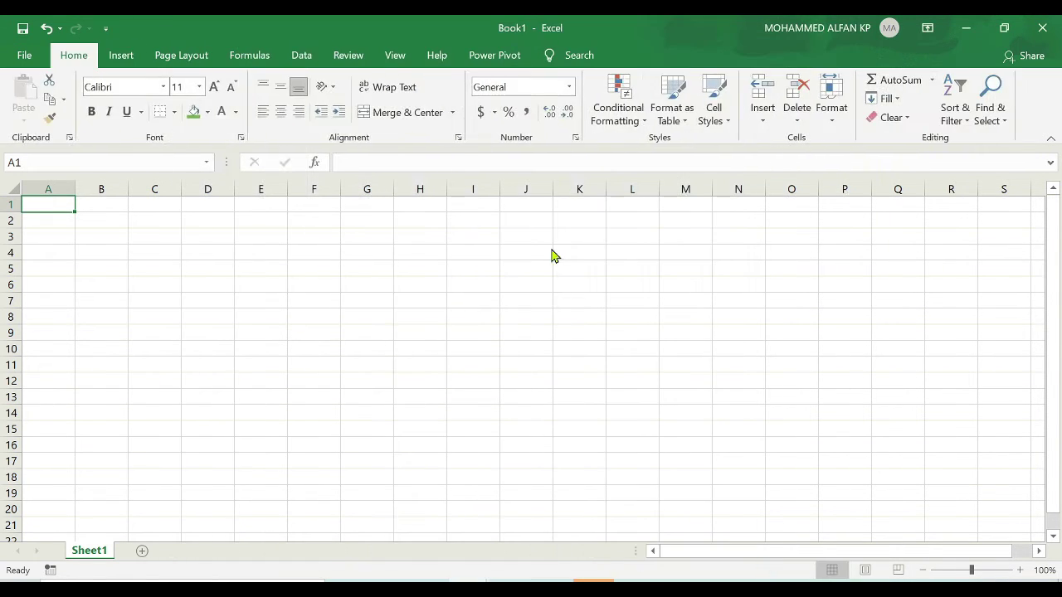
left_click(120, 56)
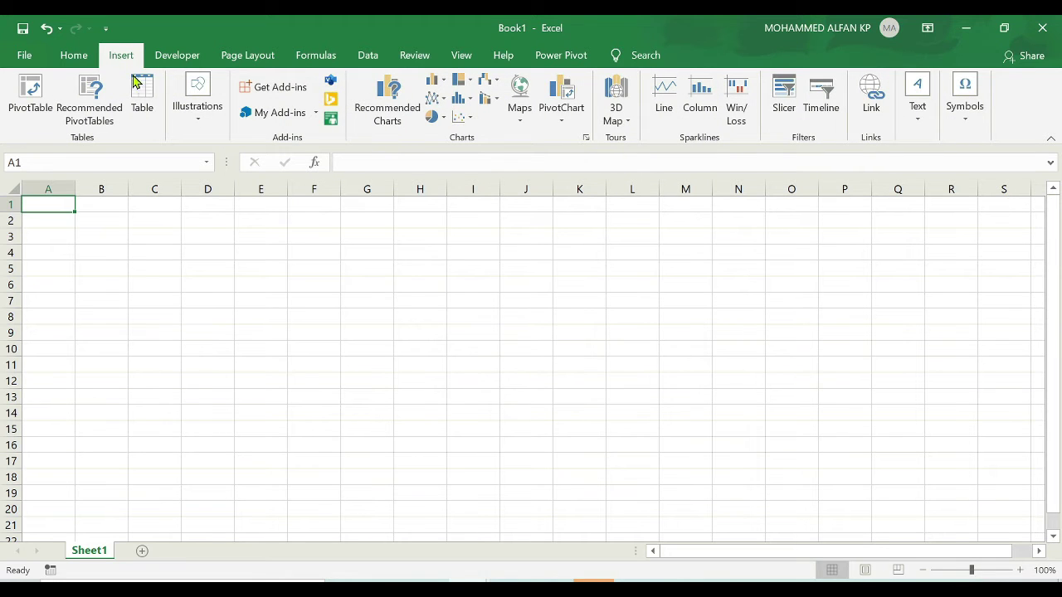
left_click(177, 61)
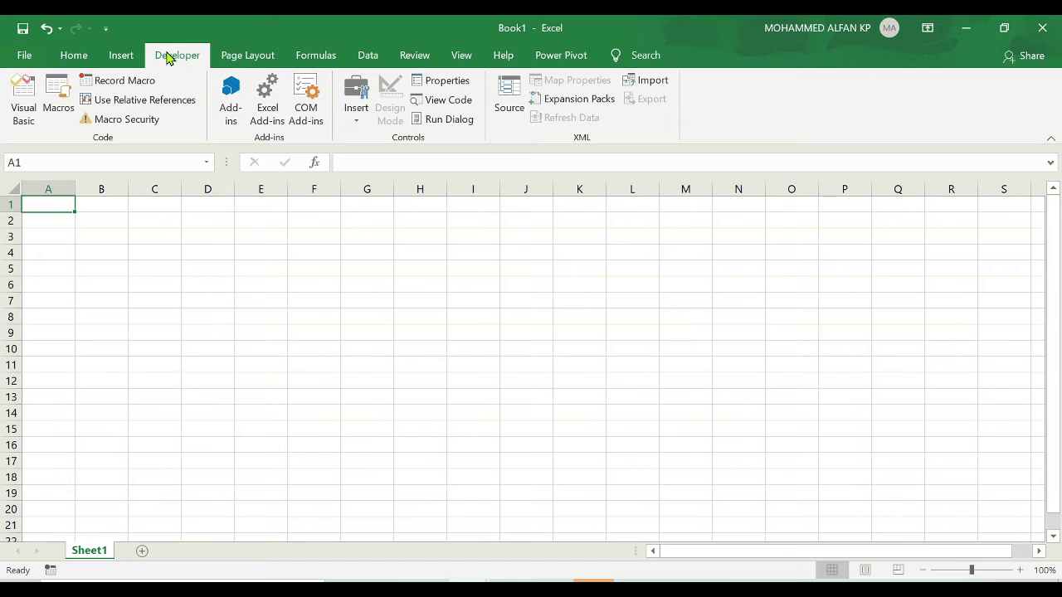
- Reopen Customize the Ribbon from the Developer tab and select Developer (Custom)
right_click(166, 56)
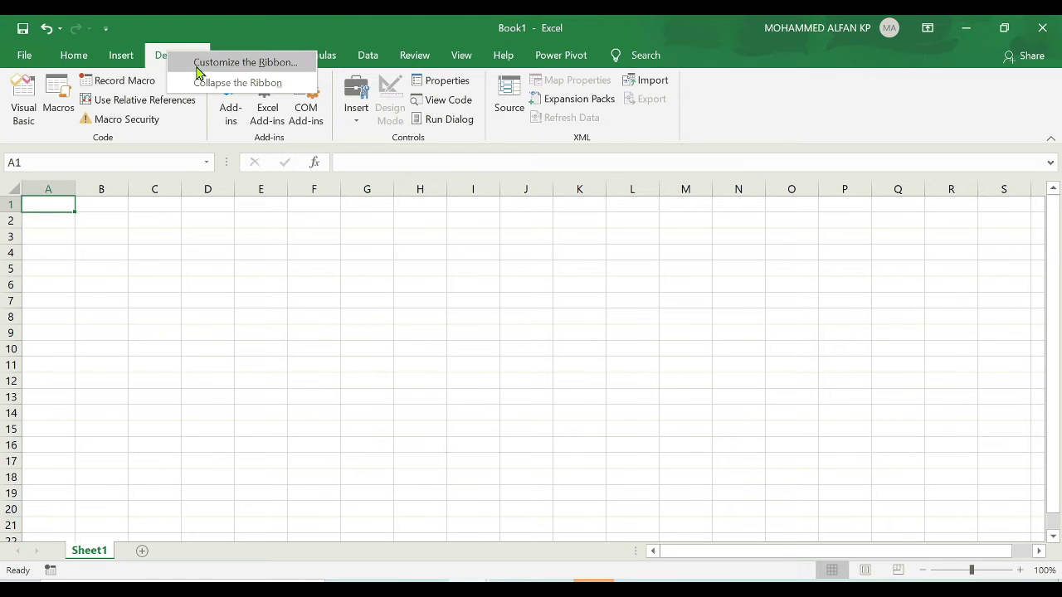
left_click(204, 64)
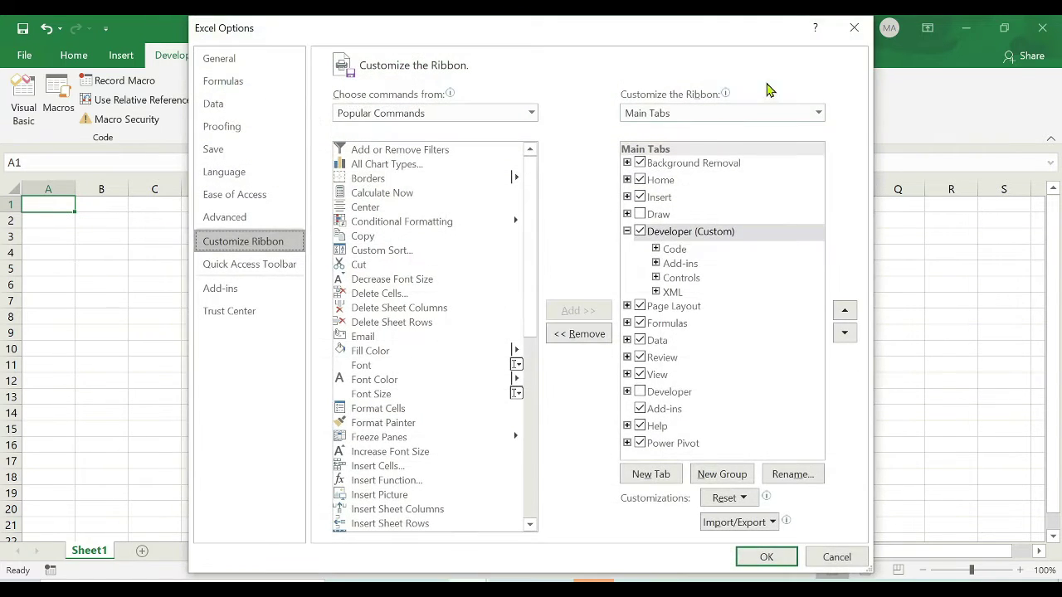
left_click_drag(655, 149, 578, 209)
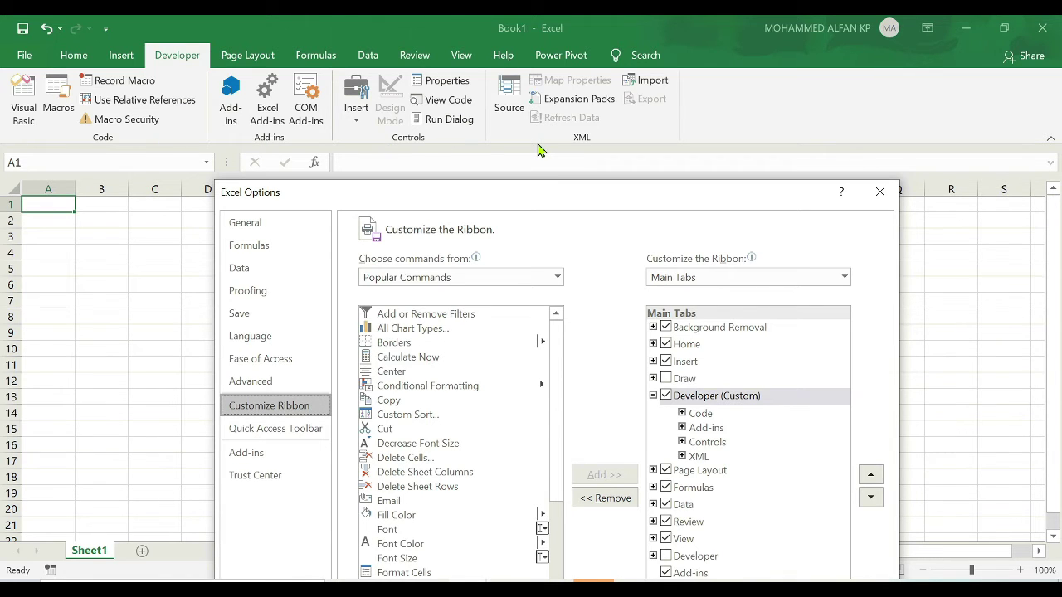
left_click_drag(573, 206, 569, 85)
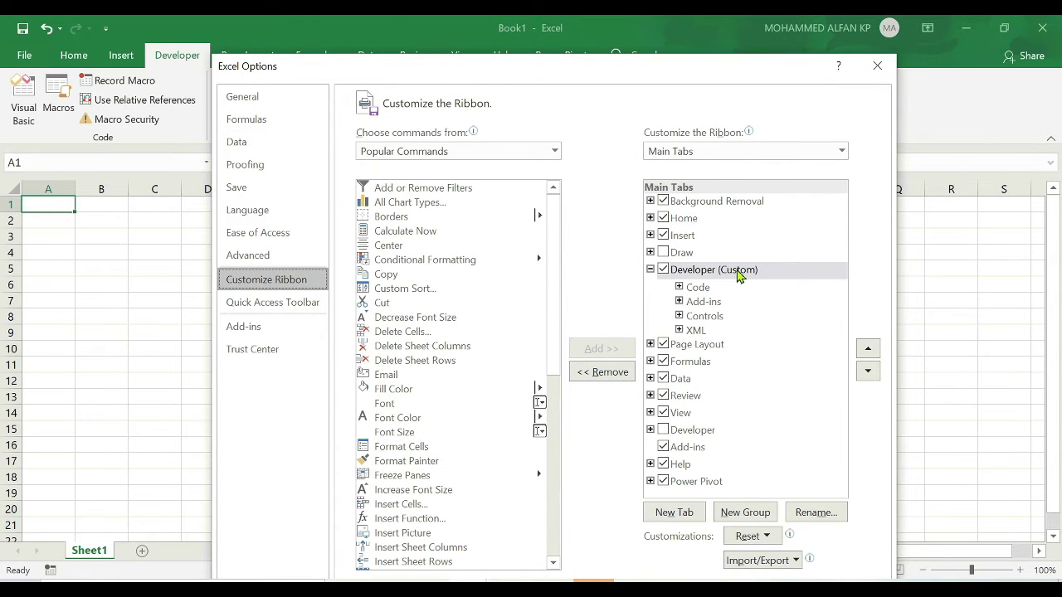
left_click(739, 275)
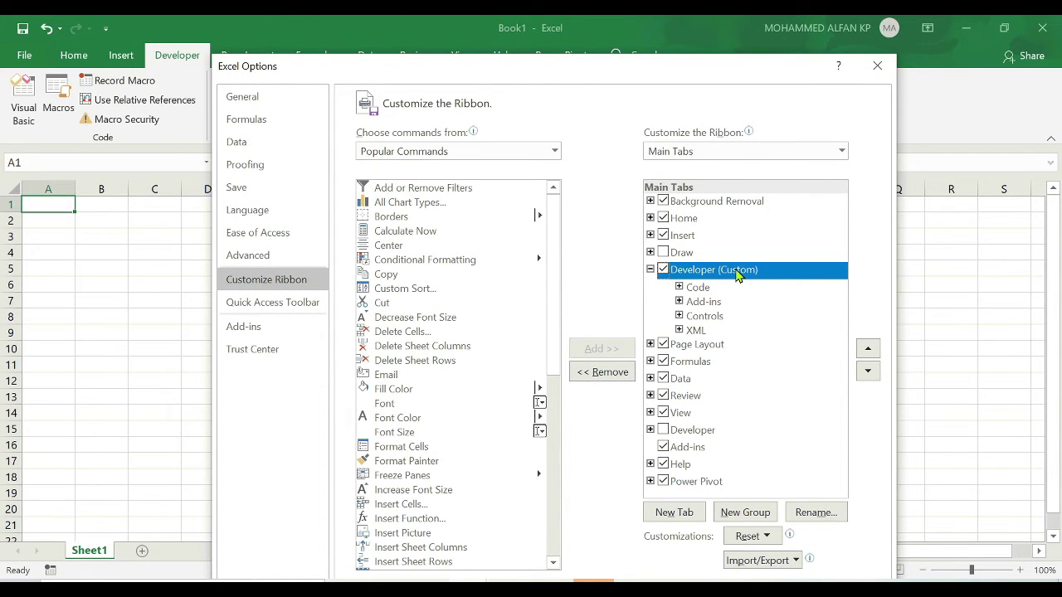
- Add a new group to Developer (Custom) with Calculate Now from Popular Commands
left_click(745, 512)
left_click(554, 151)
left_click(554, 152)
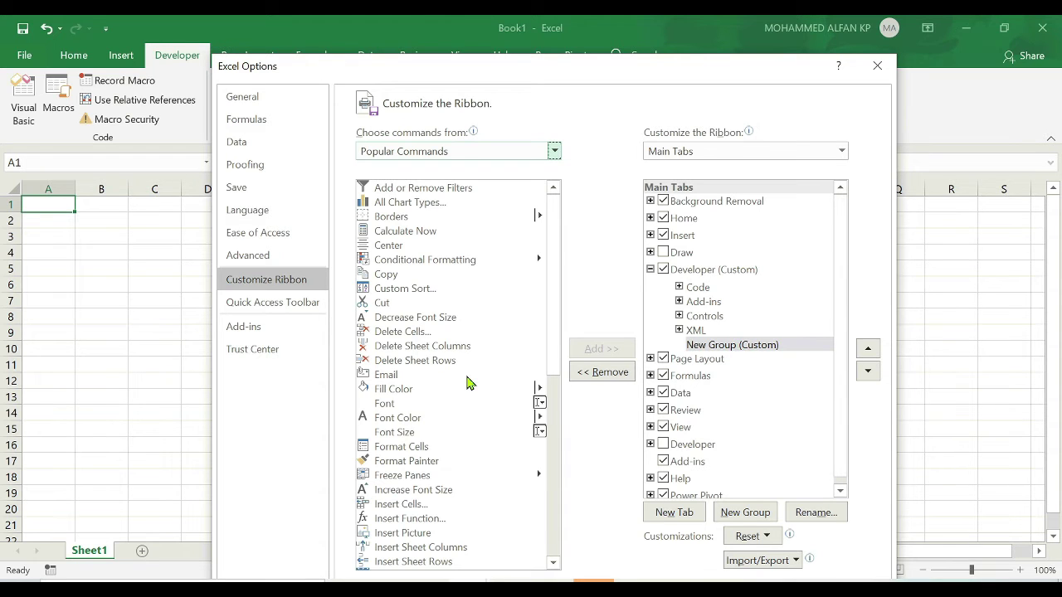
left_click(413, 232)
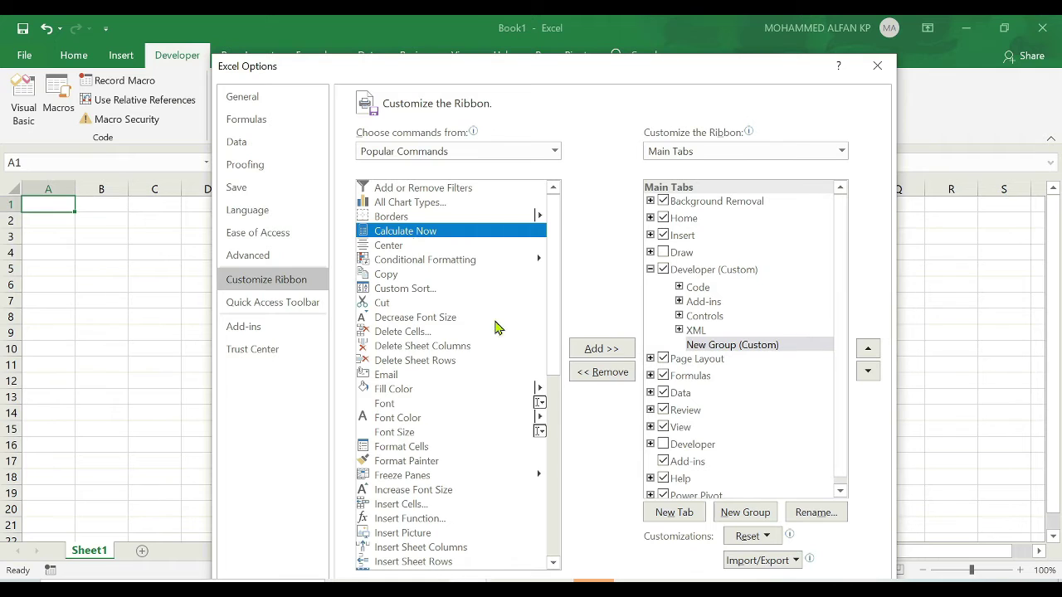
left_click(594, 349)
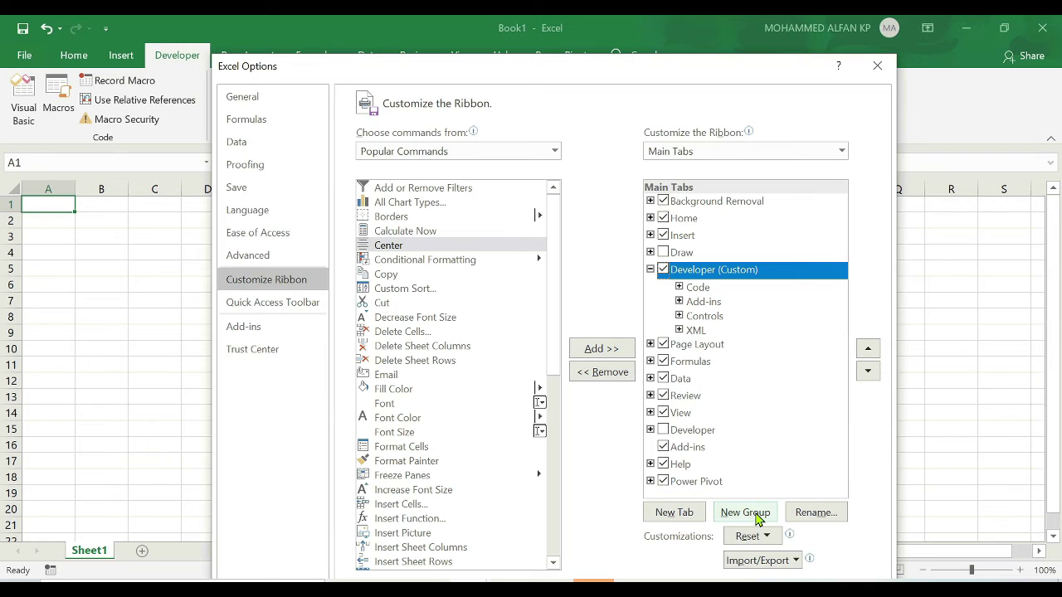
left_click(756, 514)
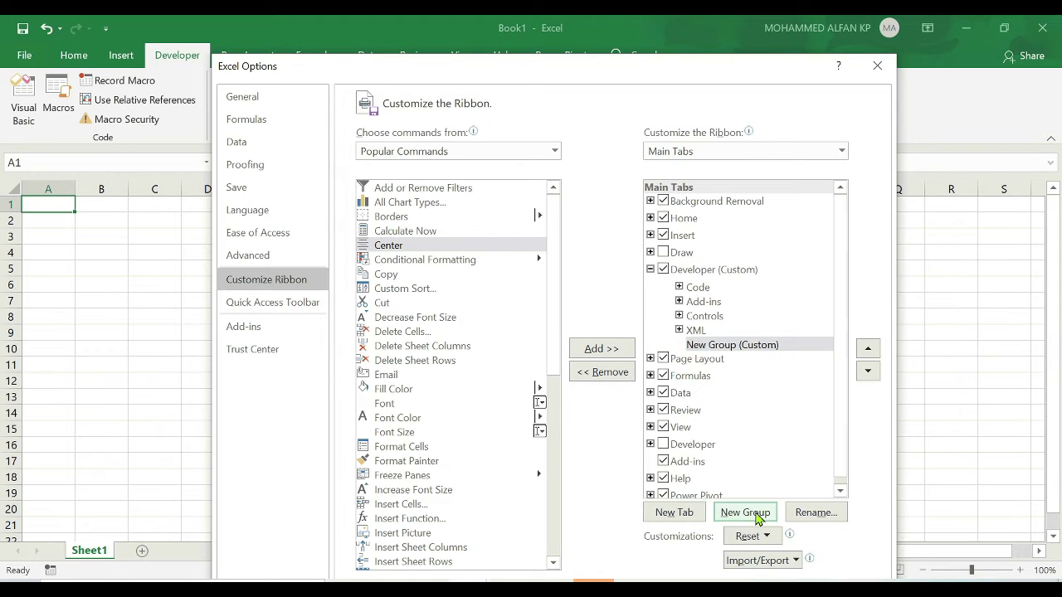
- Rename New Group (Custom) under Developer (Custom) to 'My workbook'
left_click(768, 351)
left_click(817, 513)
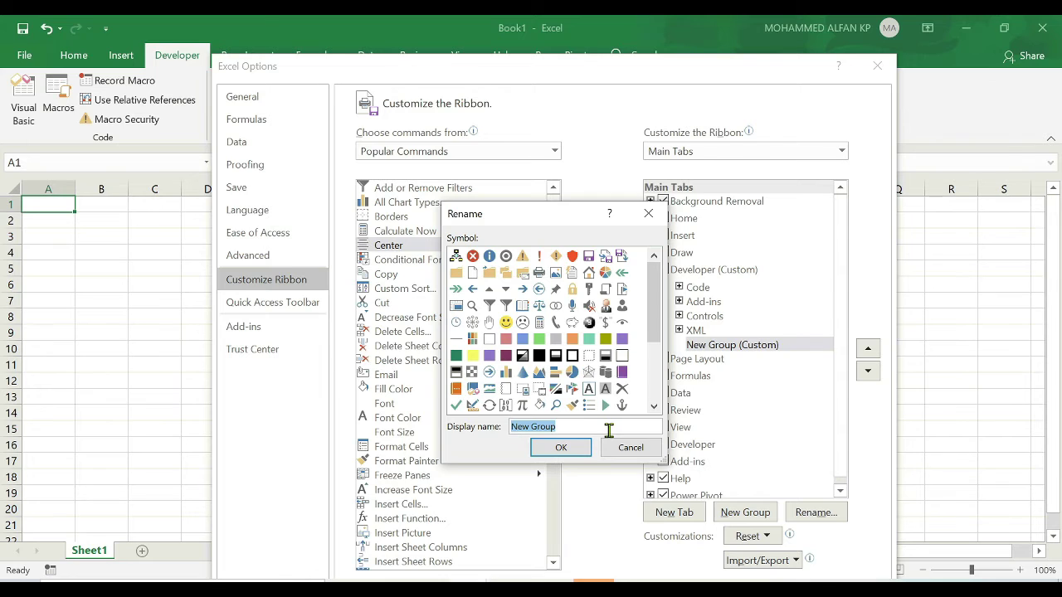
type("M")
key("Return")
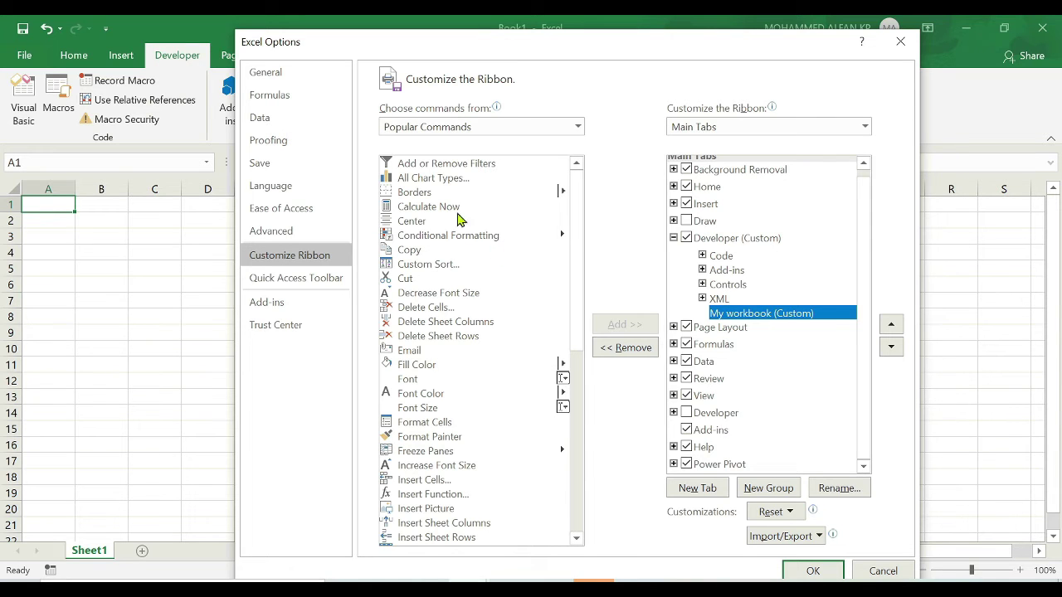
- Add Calculate Now to My workbook (Custom) and close Excel Options with OK
left_click(421, 209)
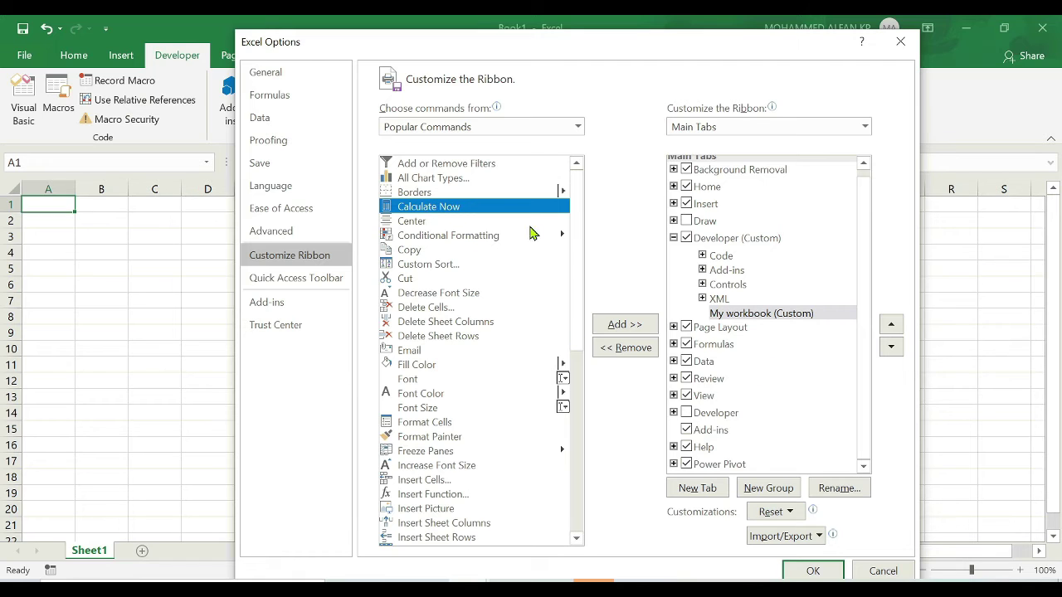
left_click(628, 326)
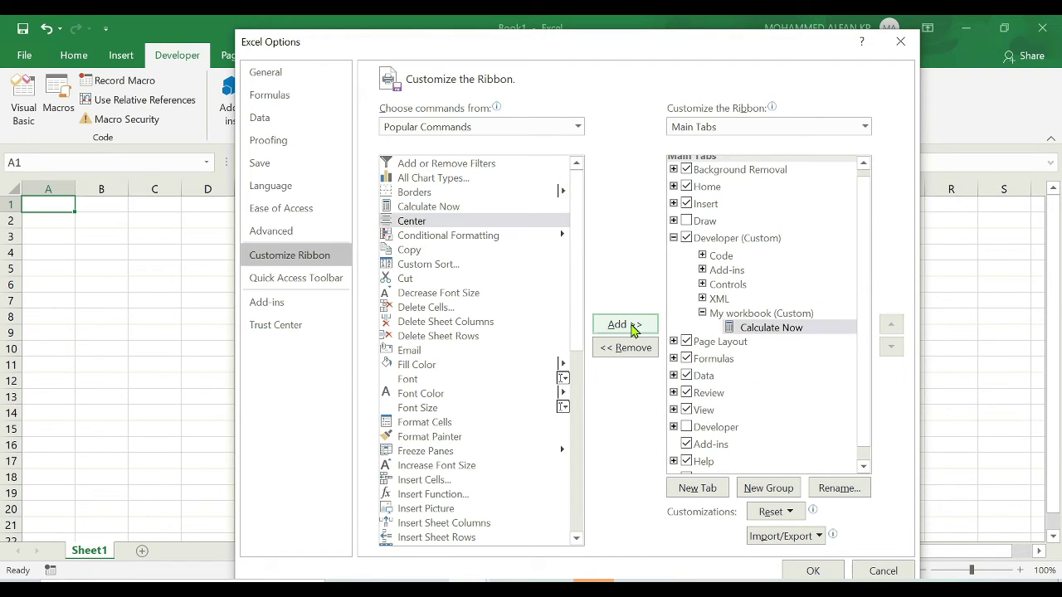
left_click(761, 330)
left_click_drag(680, 42, 663, 20)
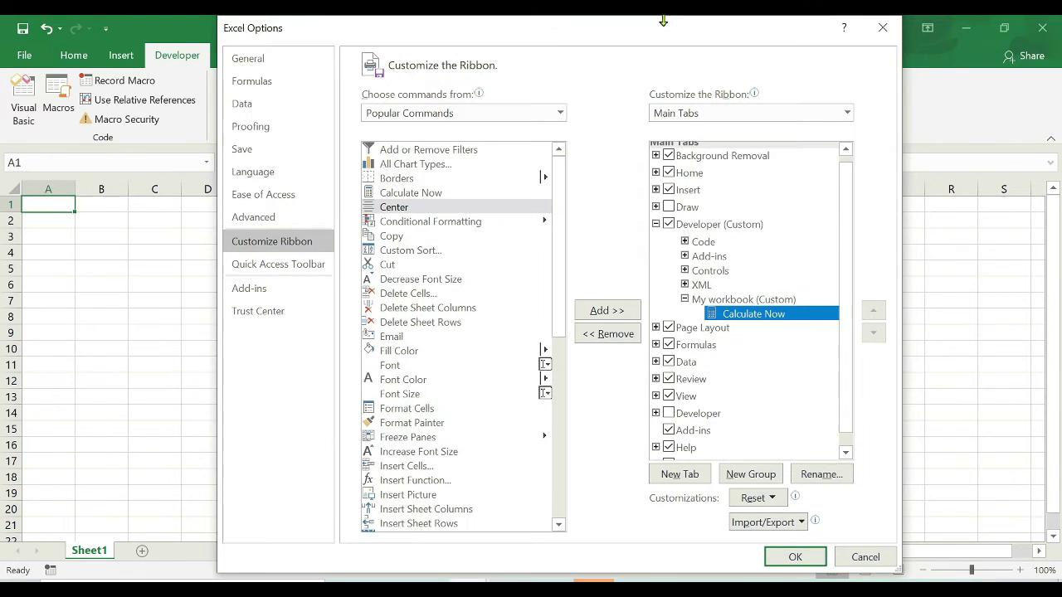
left_click(801, 561)
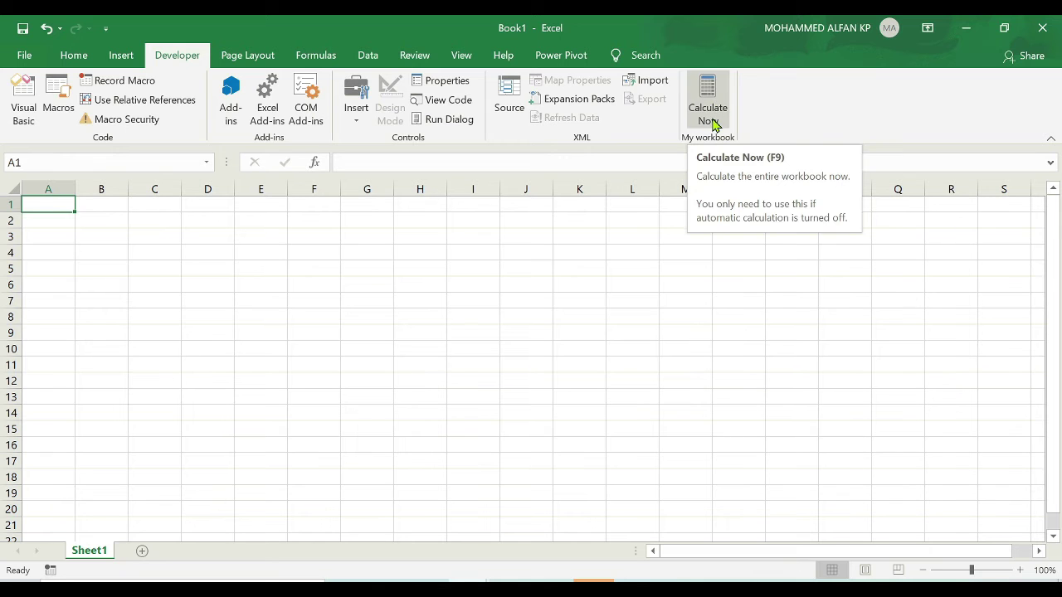
- Reopen ribbon customisation, add Email from Popular Commands to My workbook, and confirm with OK
right_click(186, 60)
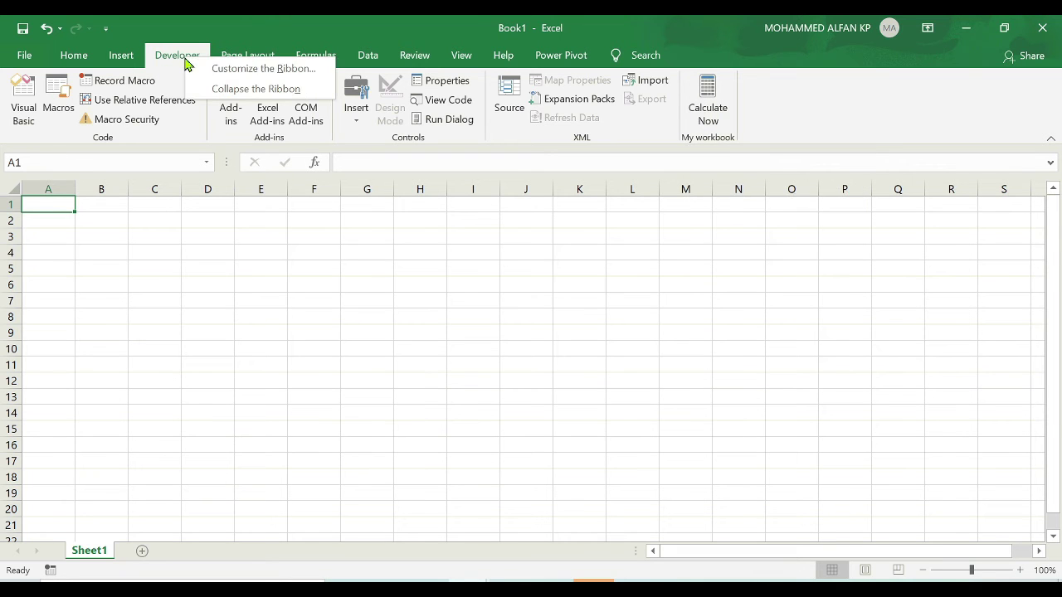
left_click(230, 75)
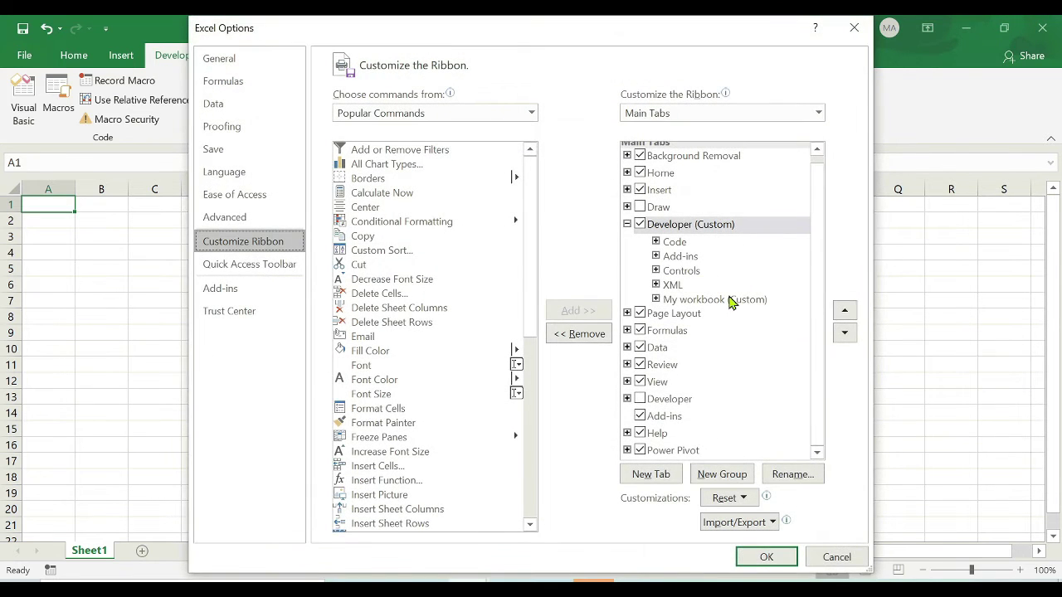
left_click(717, 300)
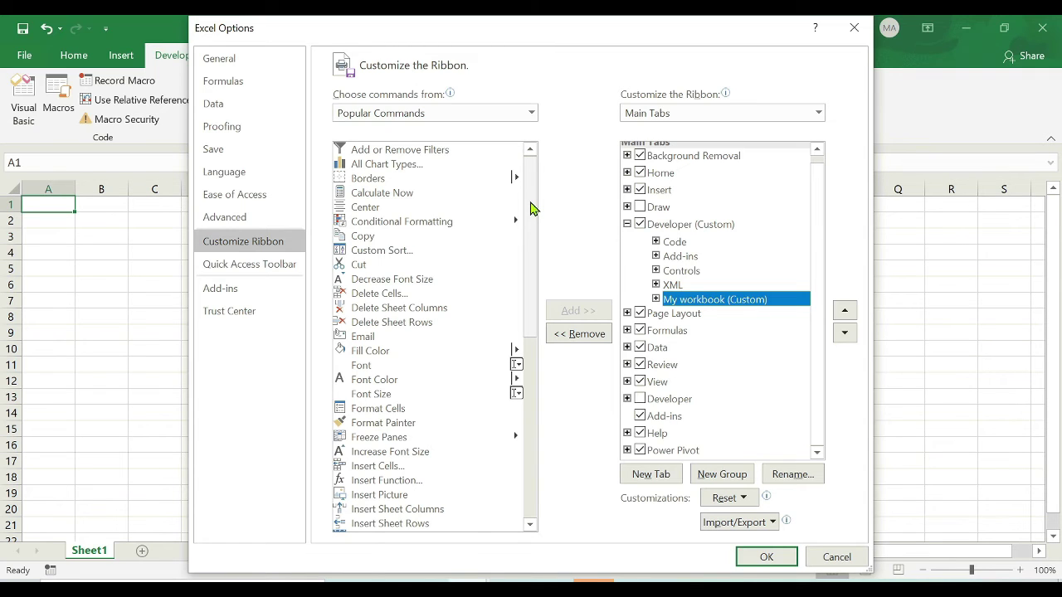
left_click(370, 337)
left_click(573, 308)
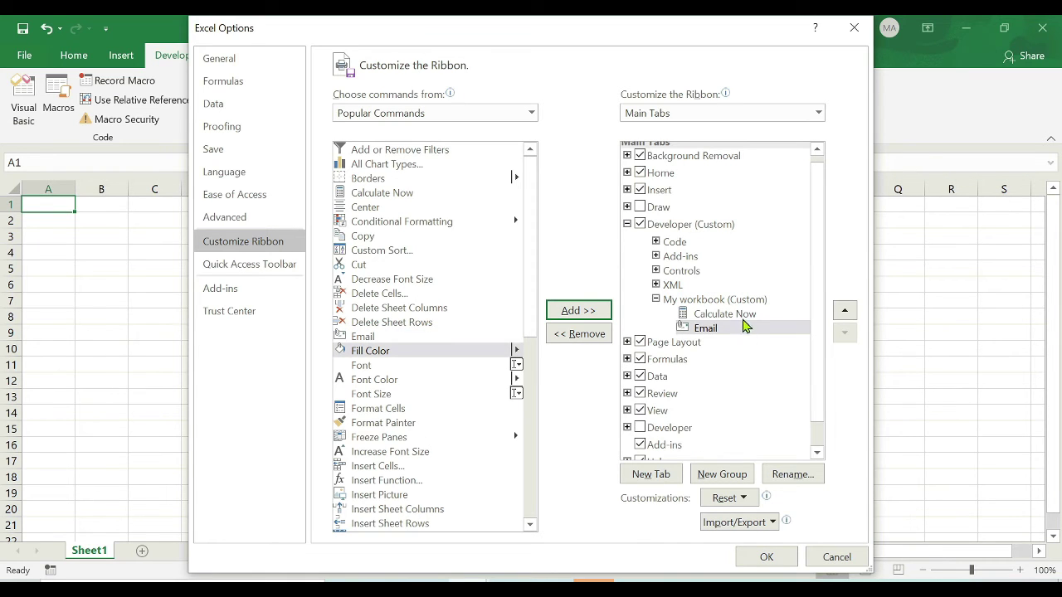
left_click_drag(622, 37, 569, 171)
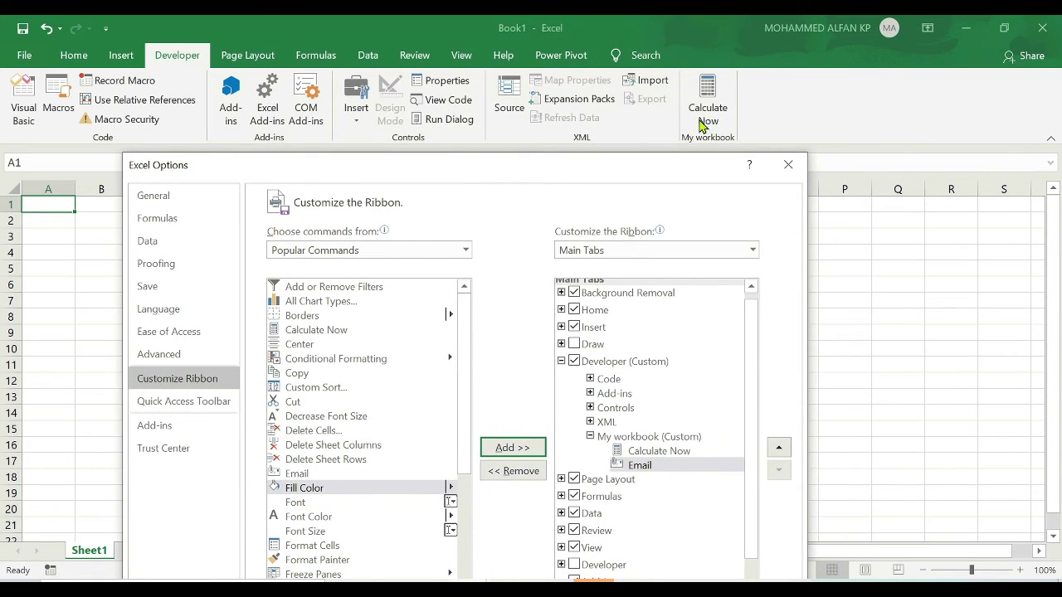
left_click_drag(665, 174, 742, 37)
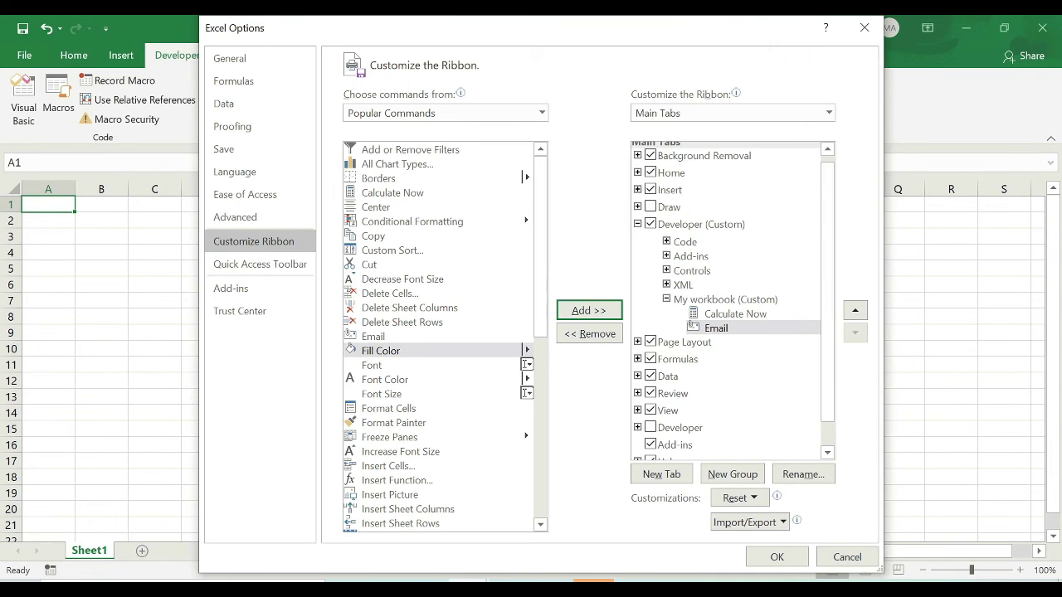
left_click(777, 557)
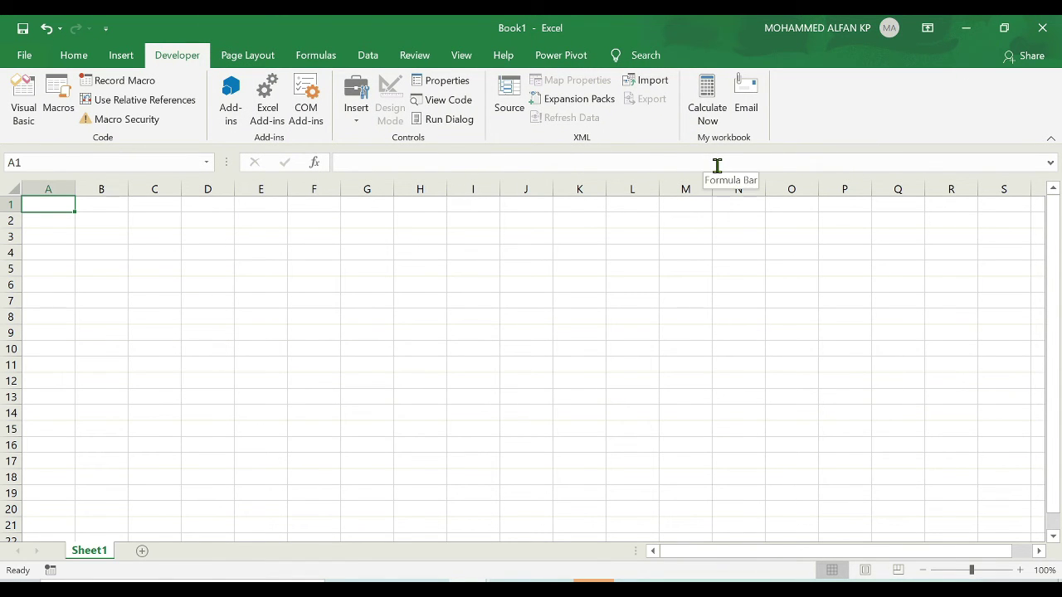
- Uncheck Developer (Custom) in Customize the Ribbon and confirm to hide that tab
key("Right")
key("Right")
key("Right")
key("Right")
key("Right")
key("Right")
key("Right")
key("Right")
key("Down")
key("Down")
key("Down")
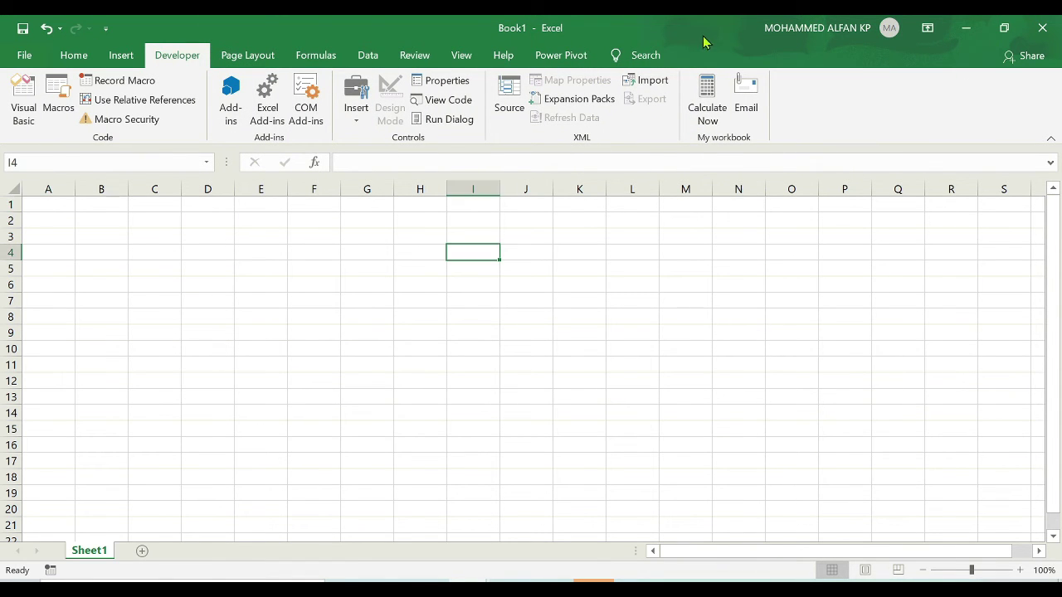
right_click(184, 63)
left_click(237, 69)
left_click(639, 224)
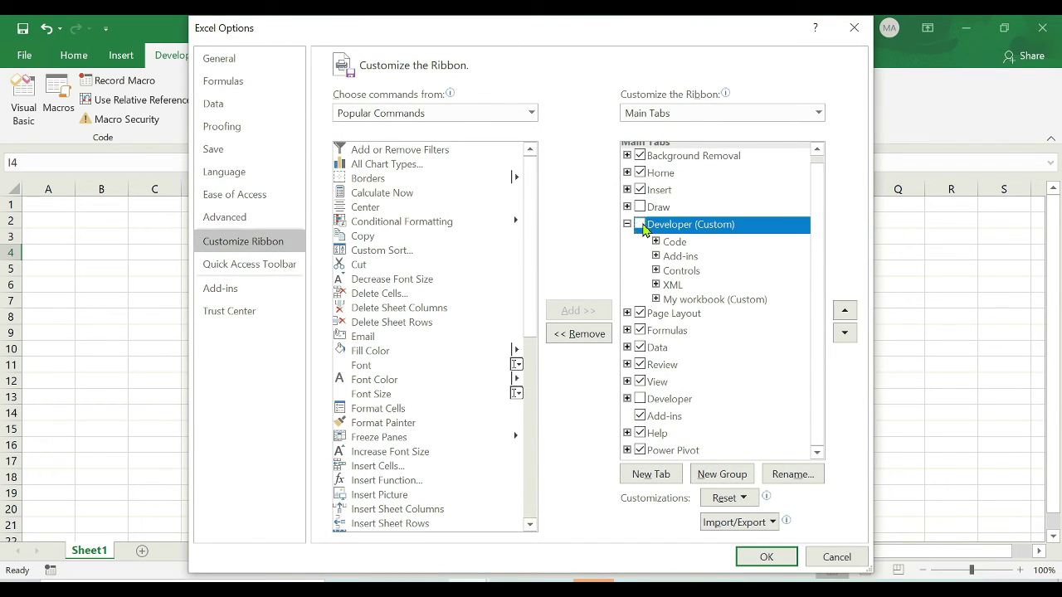
left_click(765, 557)
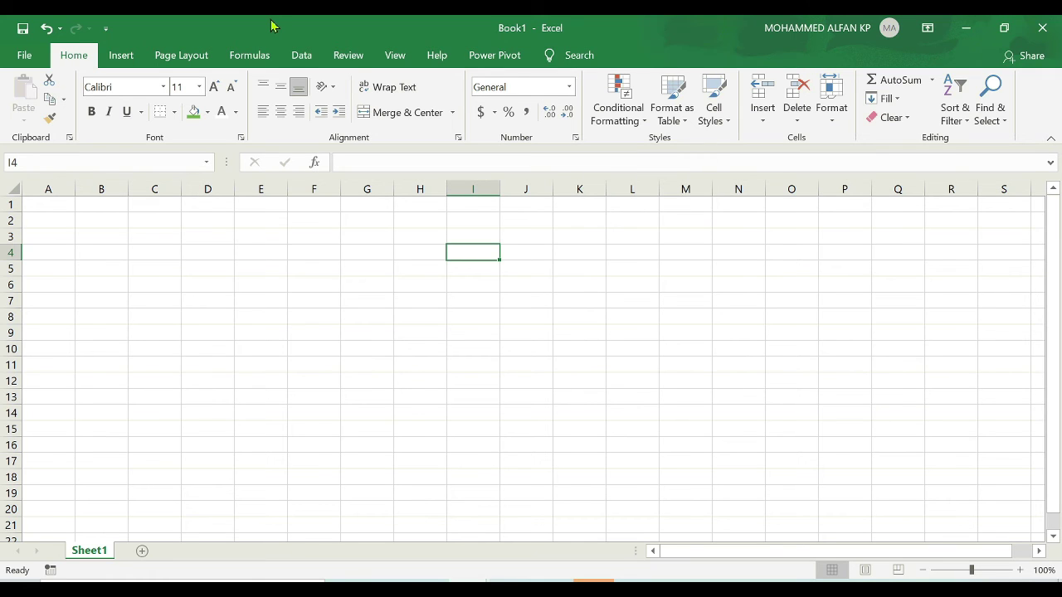
- Open Excel Options on the Quick Access Toolbar page
right_click(179, 65)
left_click(232, 70)
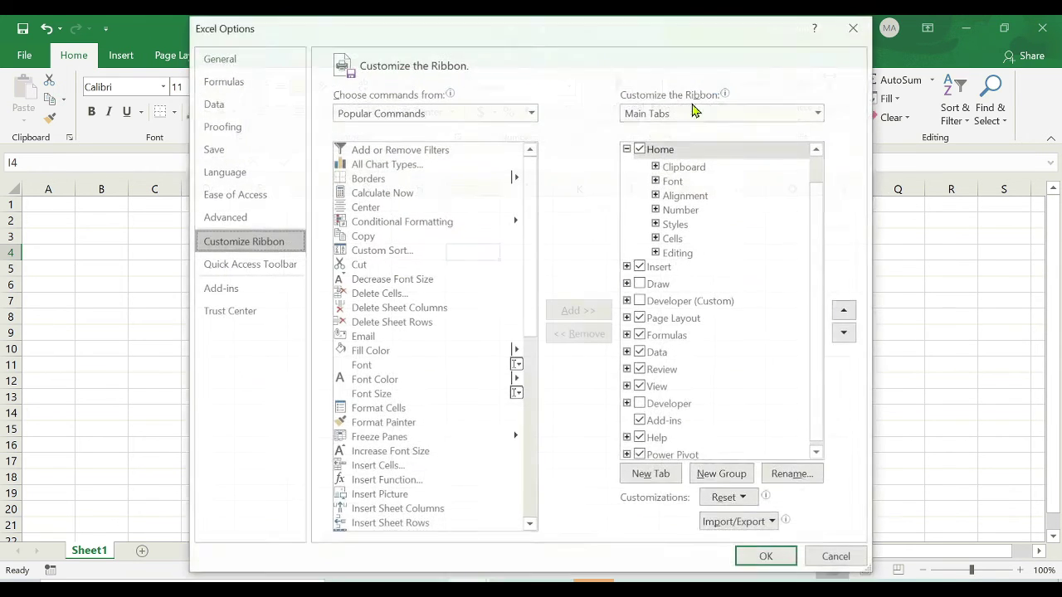
left_click_drag(615, 46, 664, 107)
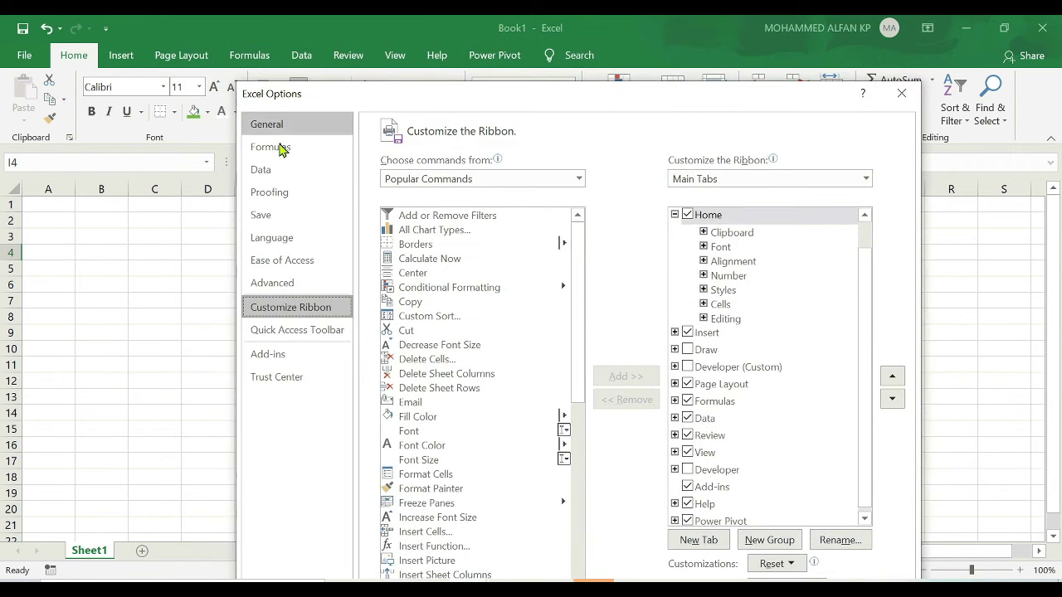
left_click(299, 332)
left_click_drag(666, 106, 628, 48)
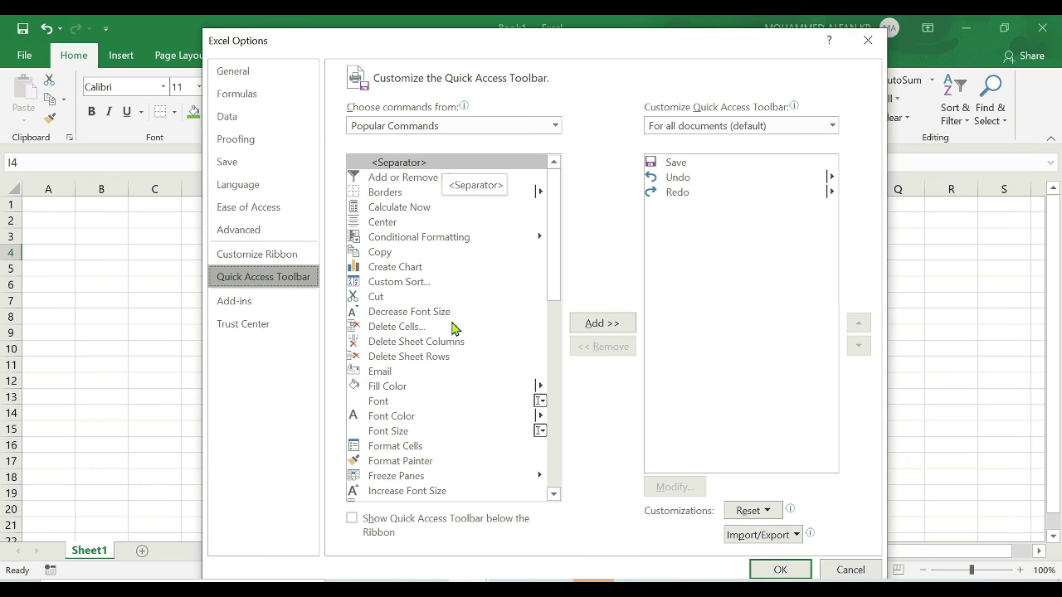
- Add Copy and Cut from Popular Commands to the Quick Access Toolbar and confirm
left_click(381, 253)
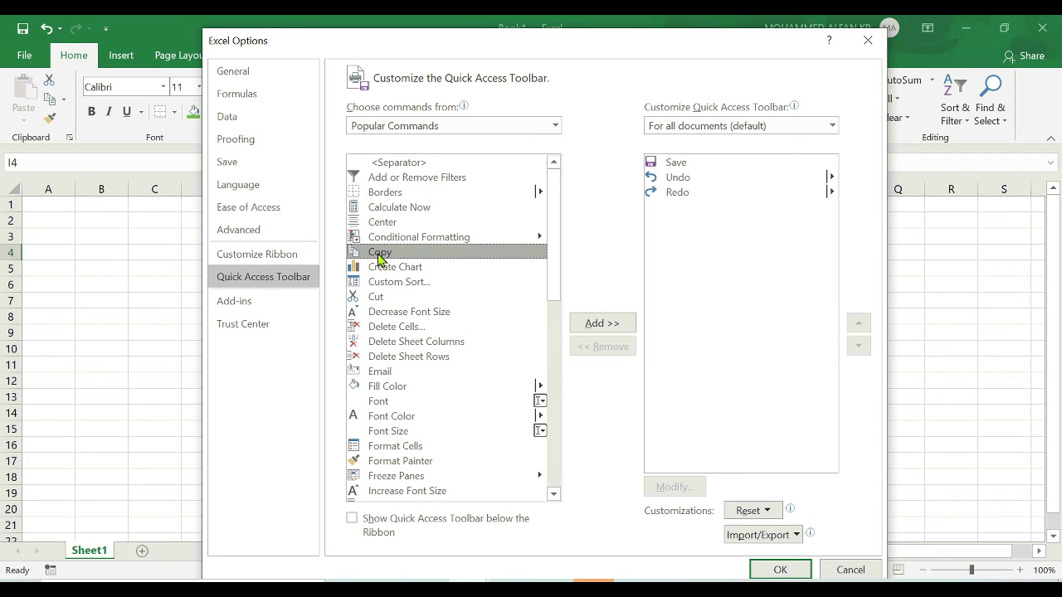
left_click(600, 330)
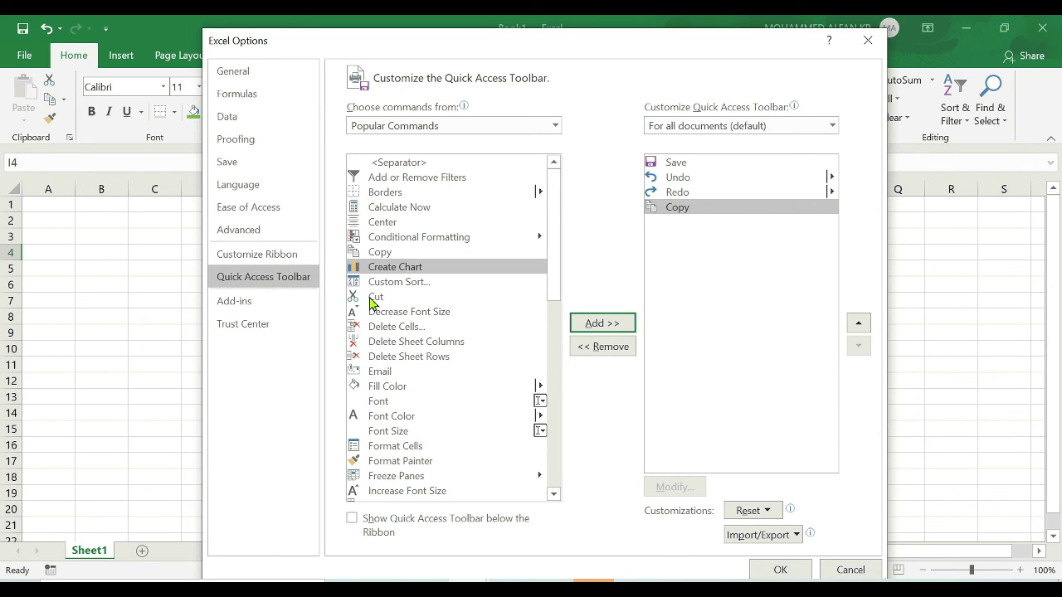
left_click(378, 298)
left_click(603, 329)
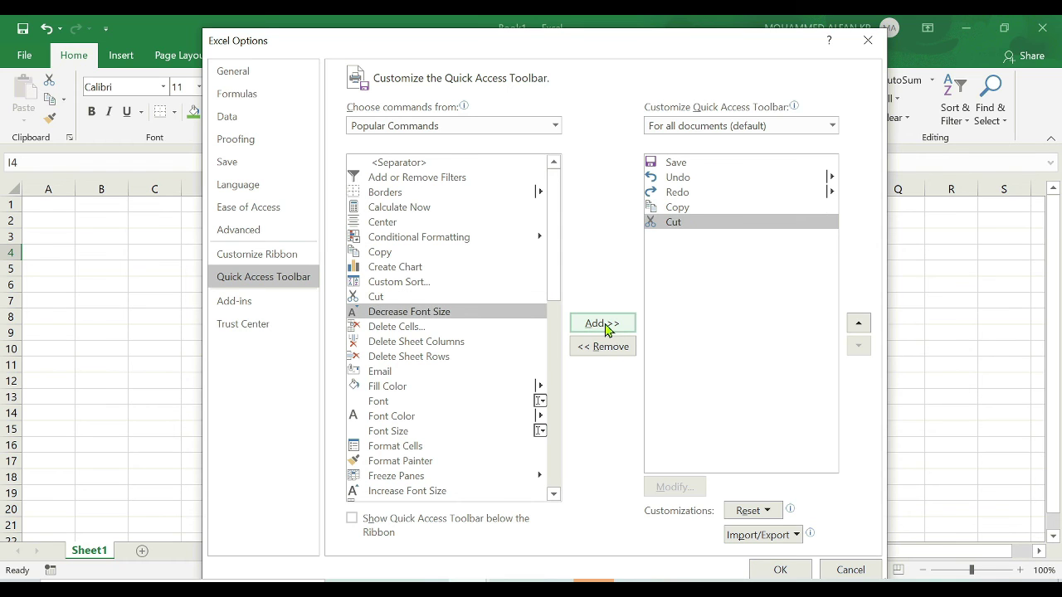
left_click(785, 571)
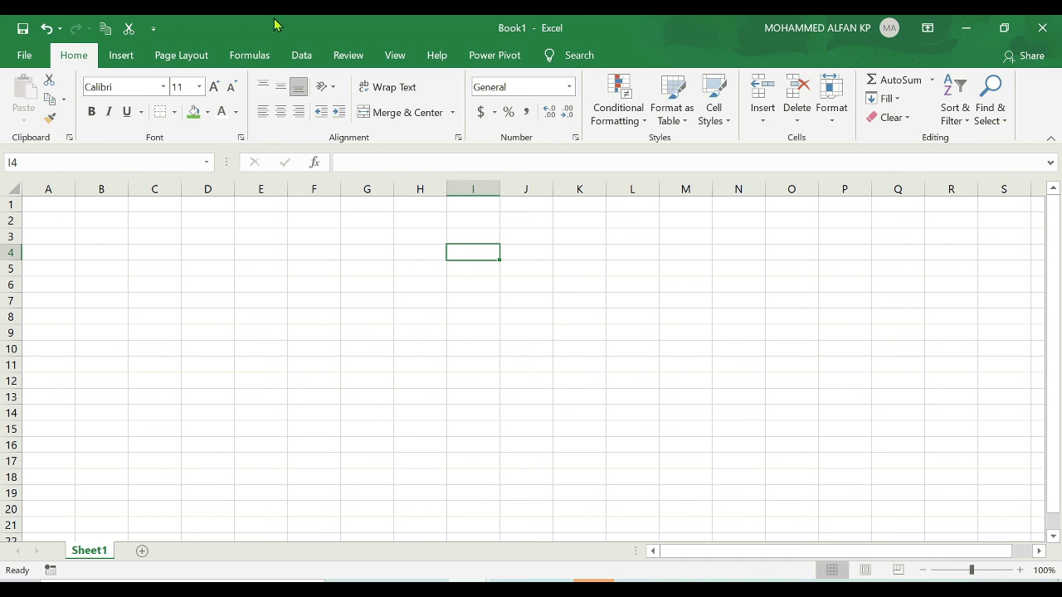
- Remove Copy and Cut from the Quick Access Toolbar list, leaving Save, Undo and Redo
right_click(120, 65)
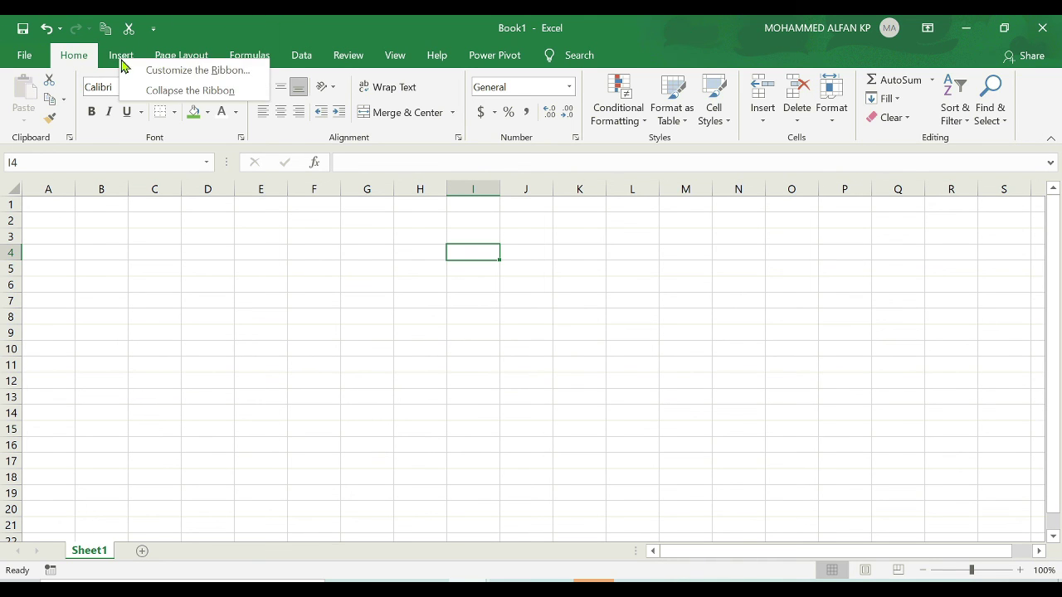
left_click(173, 73)
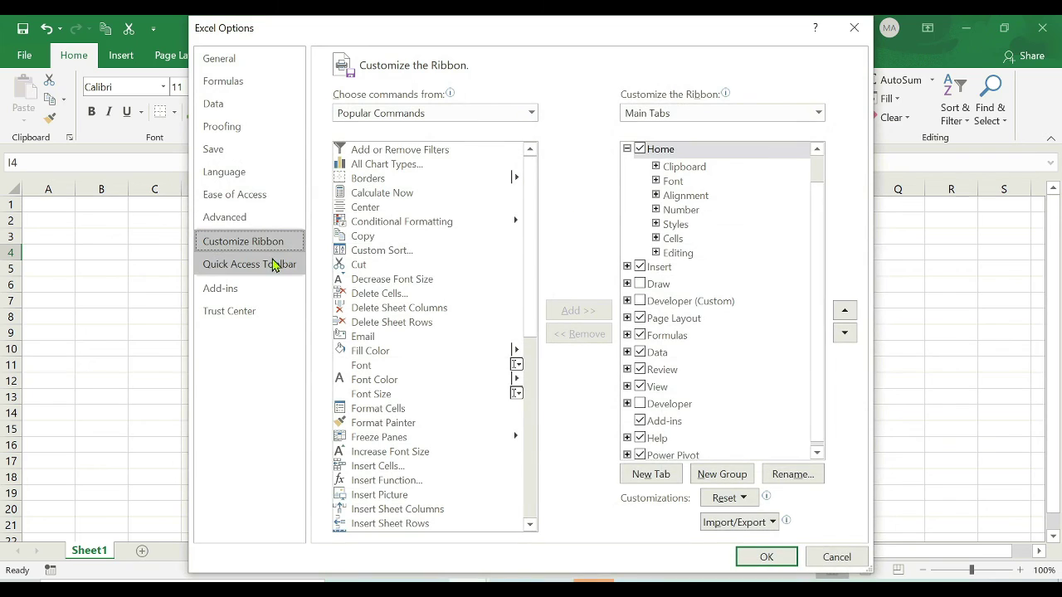
left_click(272, 266)
left_click(688, 204)
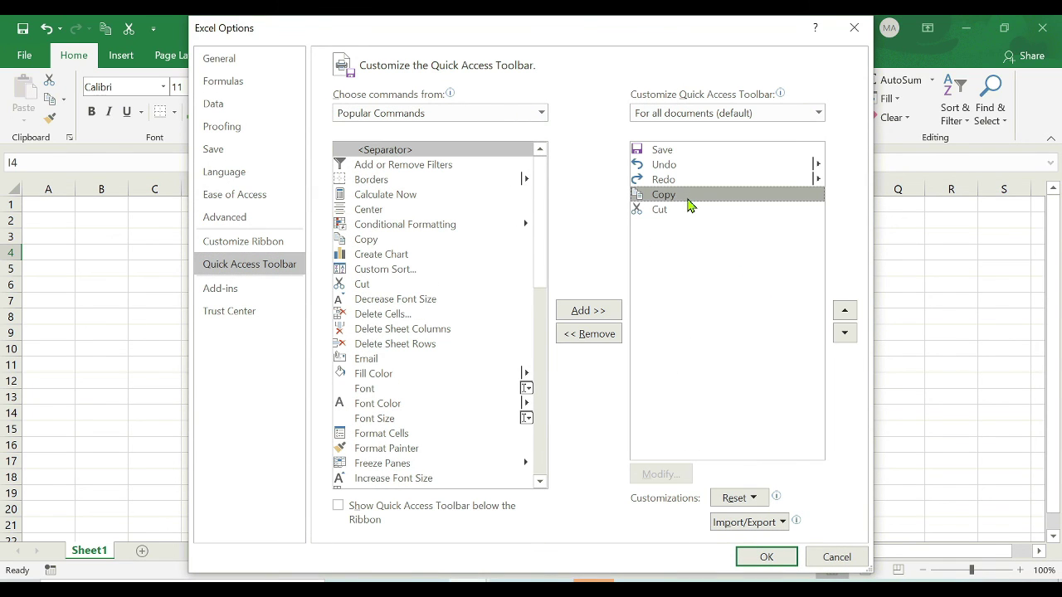
left_click(588, 334)
left_click(678, 206)
left_click(588, 333)
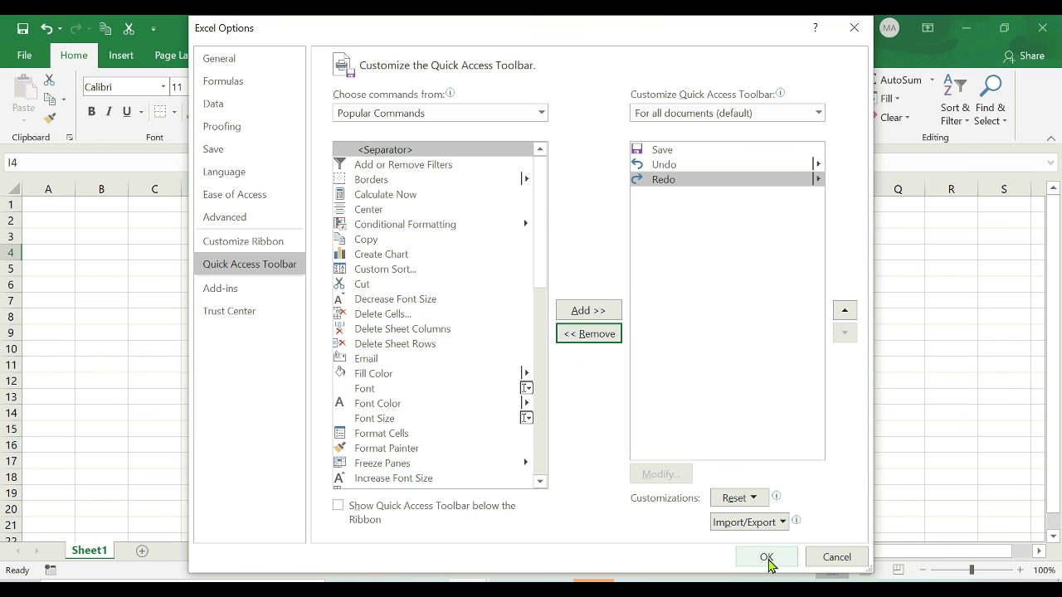